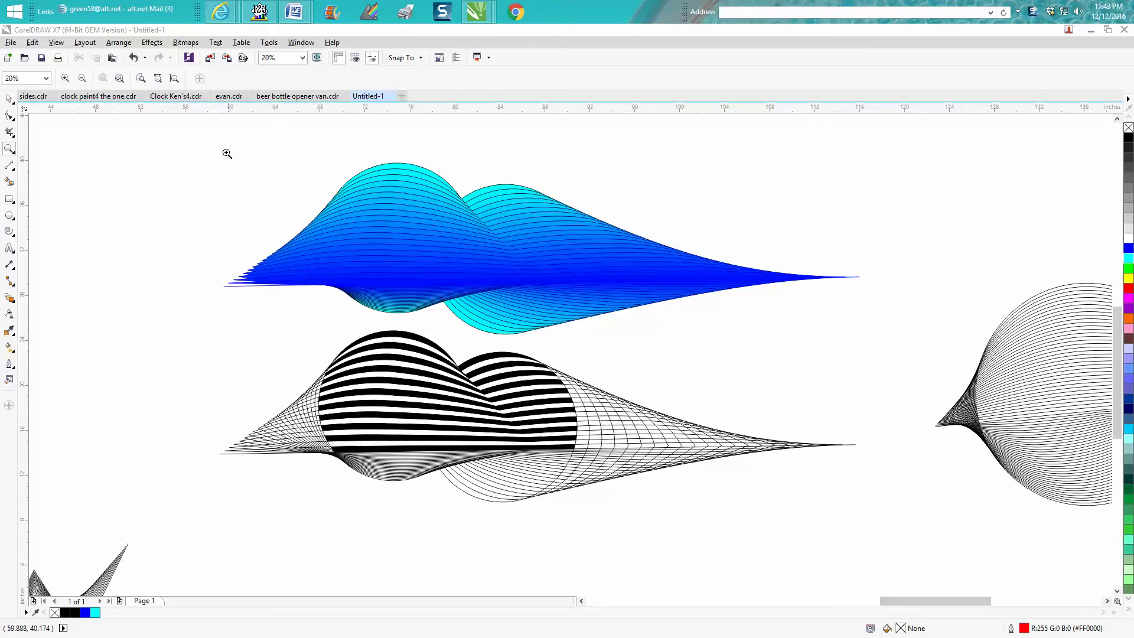
Step: Drag the blue-to-cyan blend group upward, well clear of the black striped blend below
drag(216, 141, 844, 346)
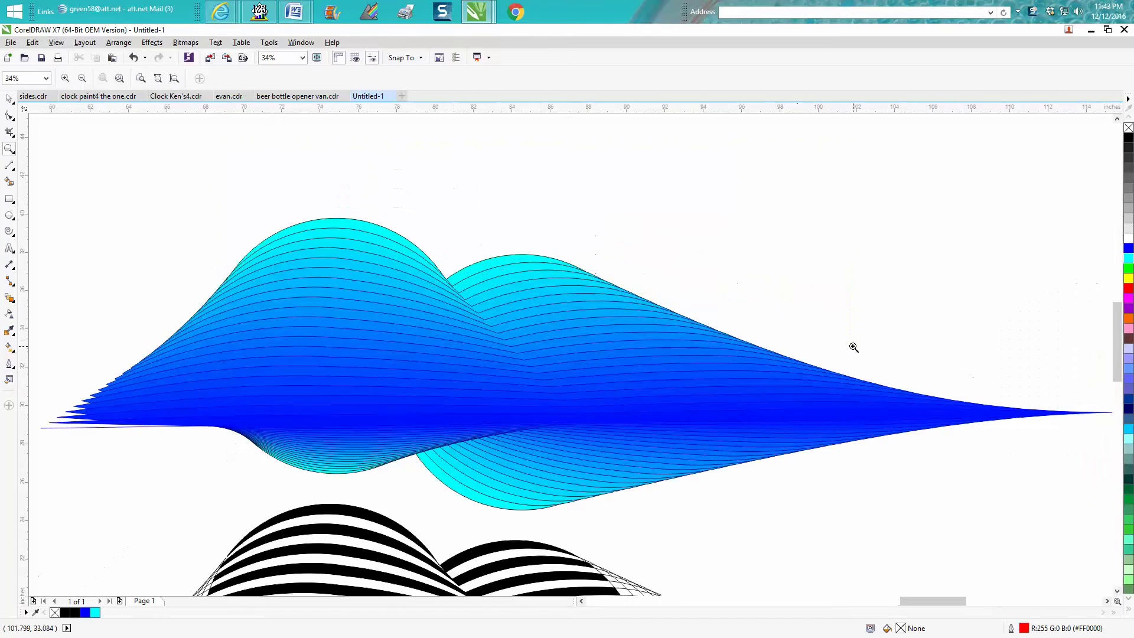
scroll(590, 307, down, 4)
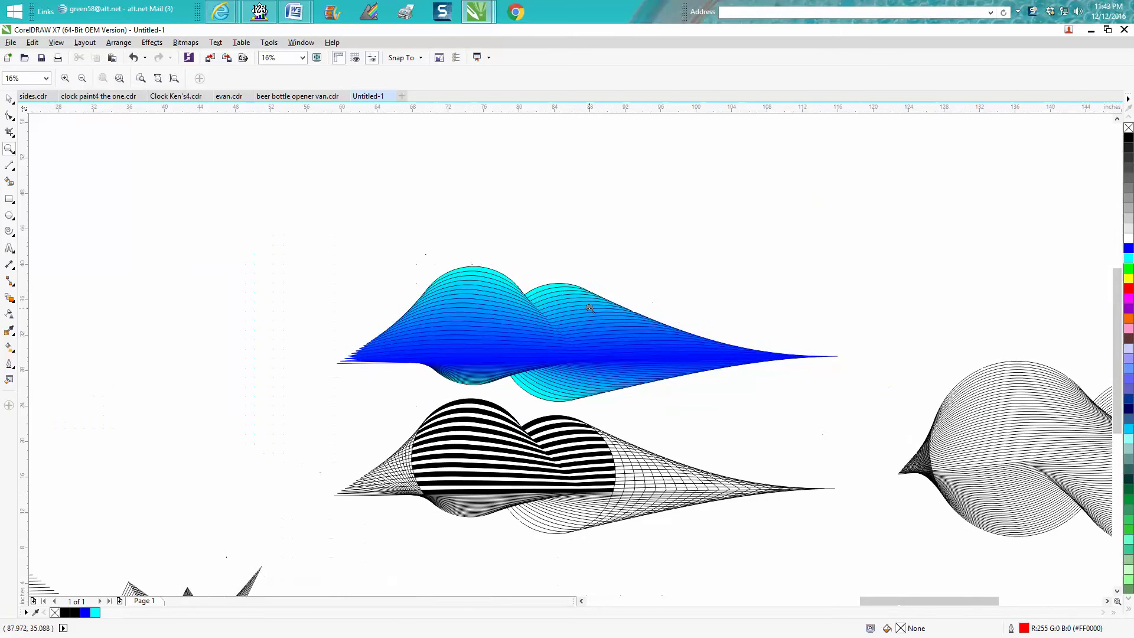
key(space)
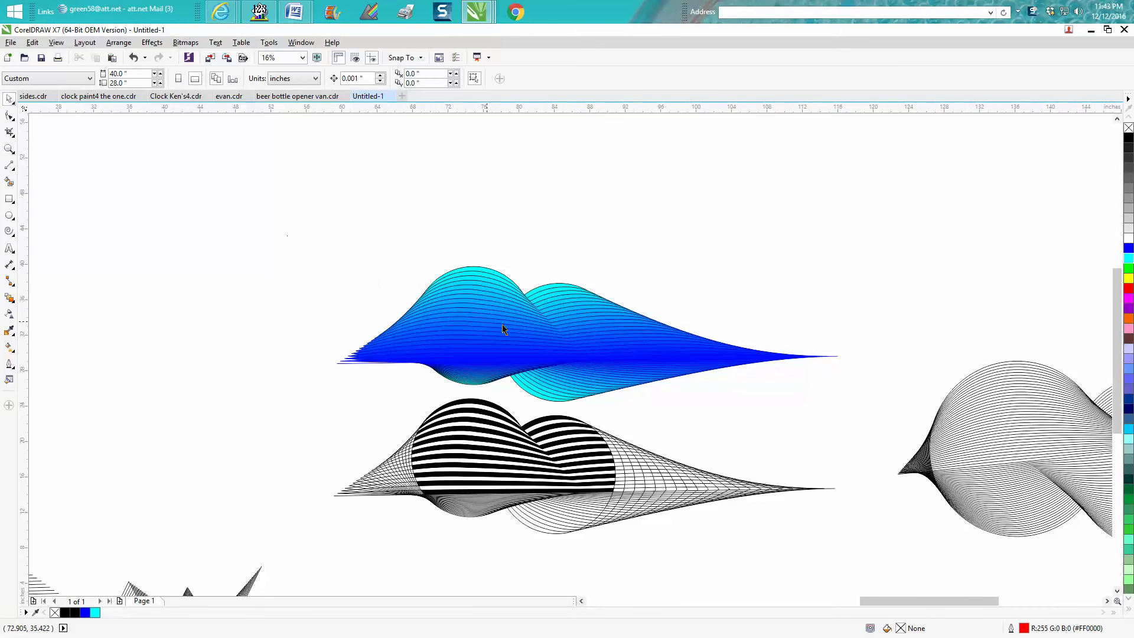
drag(525, 313, 467, 216)
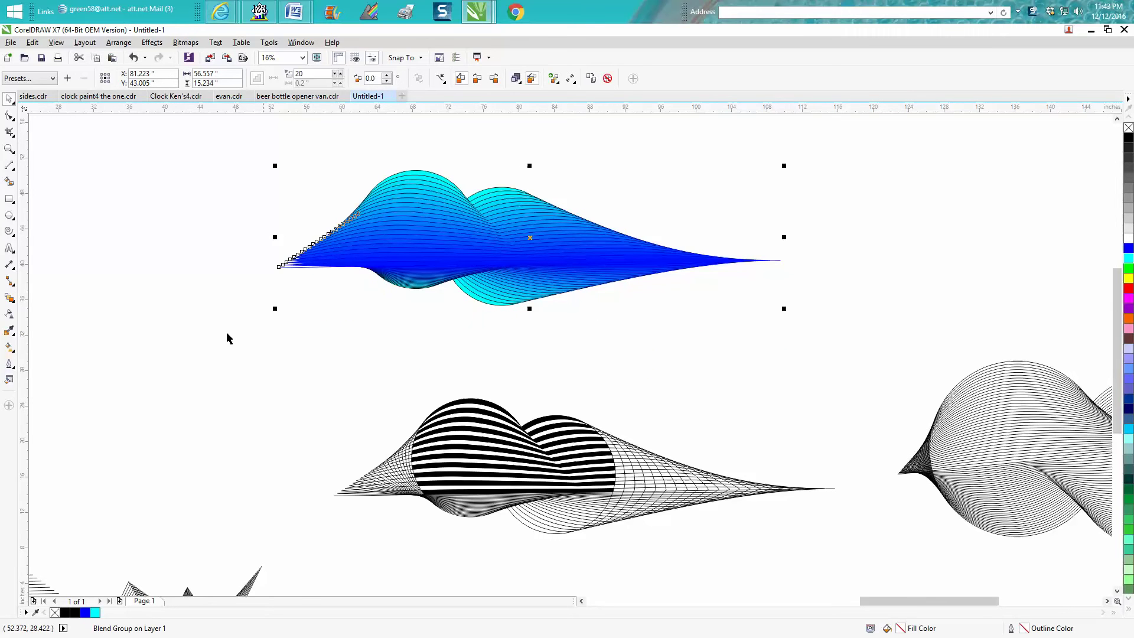
key(space)
drag(359, 375, 702, 540)
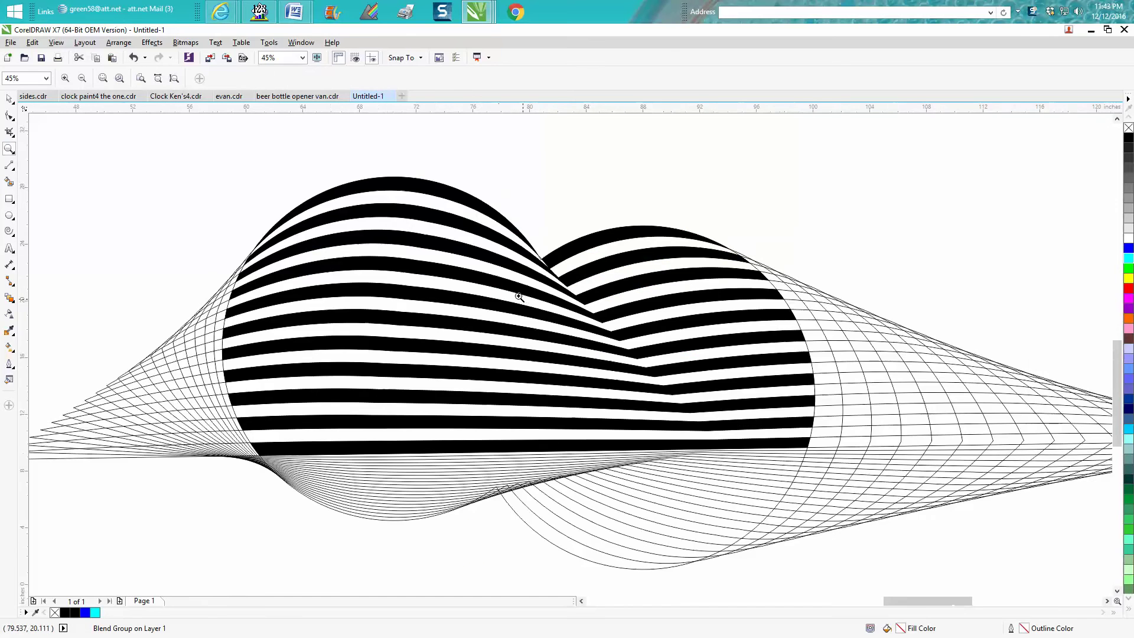
scroll(499, 298, down, 2)
scroll(514, 279, down, 1)
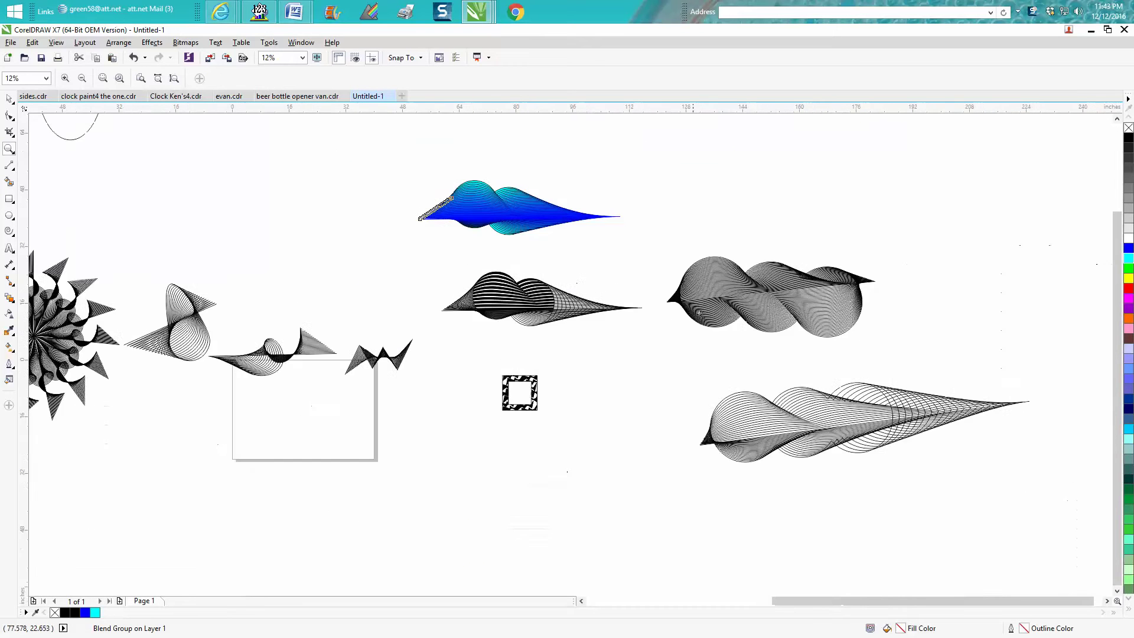
drag(663, 246, 915, 348)
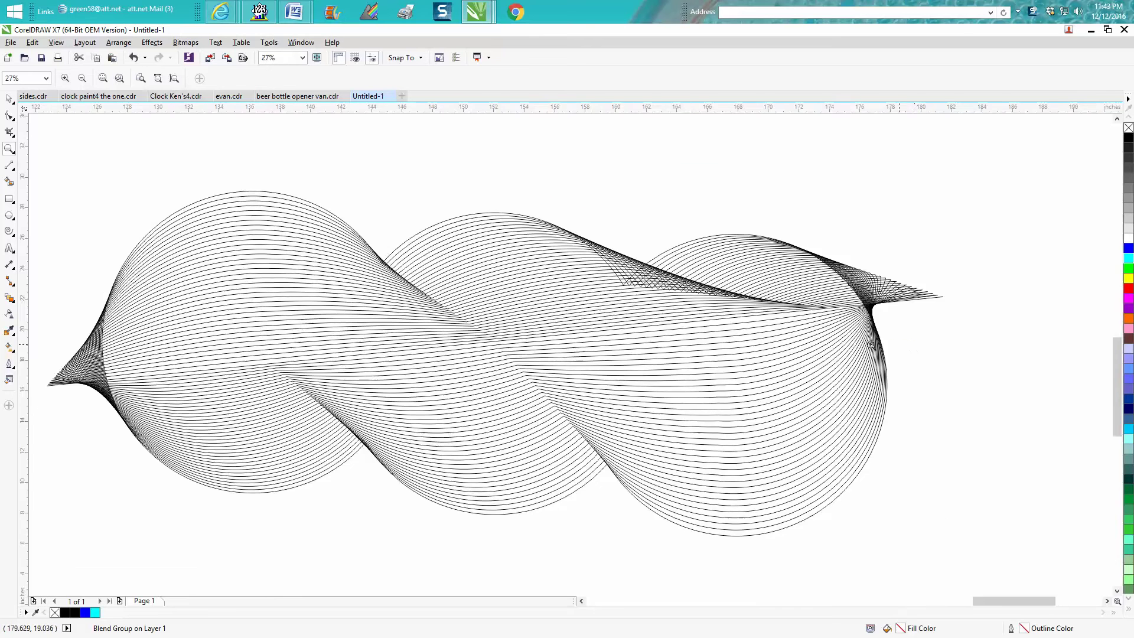
scroll(868, 337, down, 2)
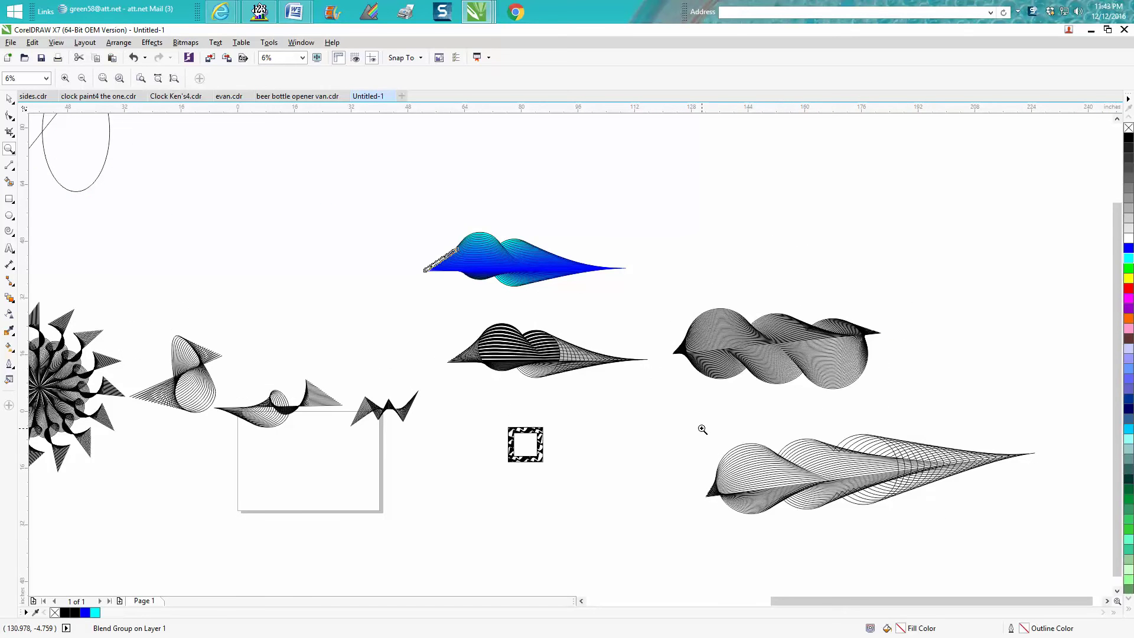
drag(700, 421, 1037, 513)
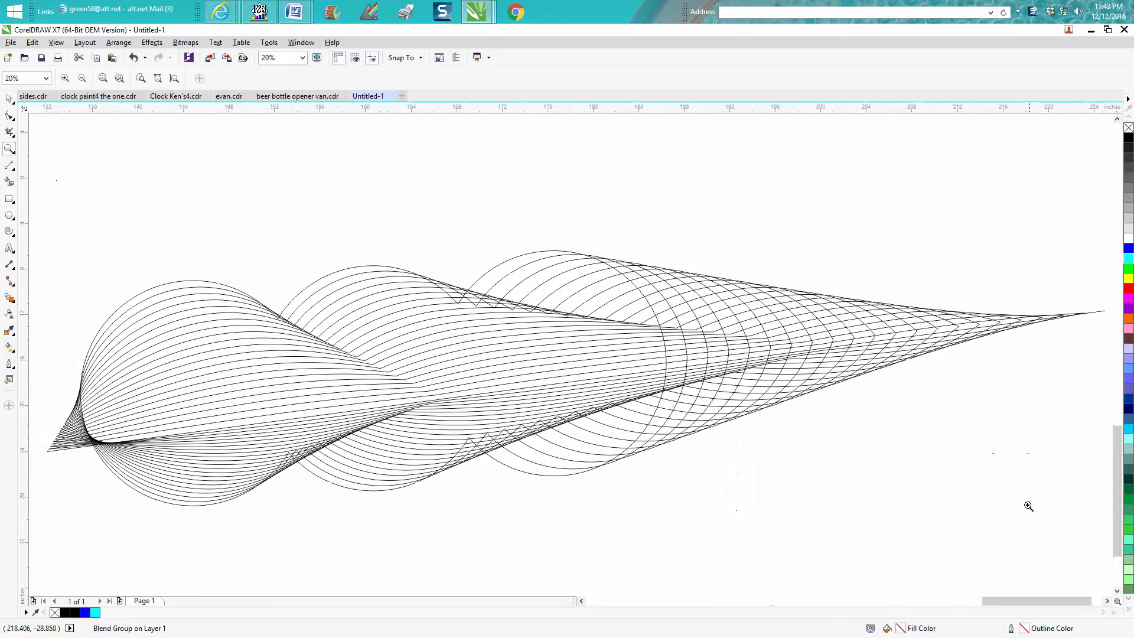
scroll(1028, 506, down, 2)
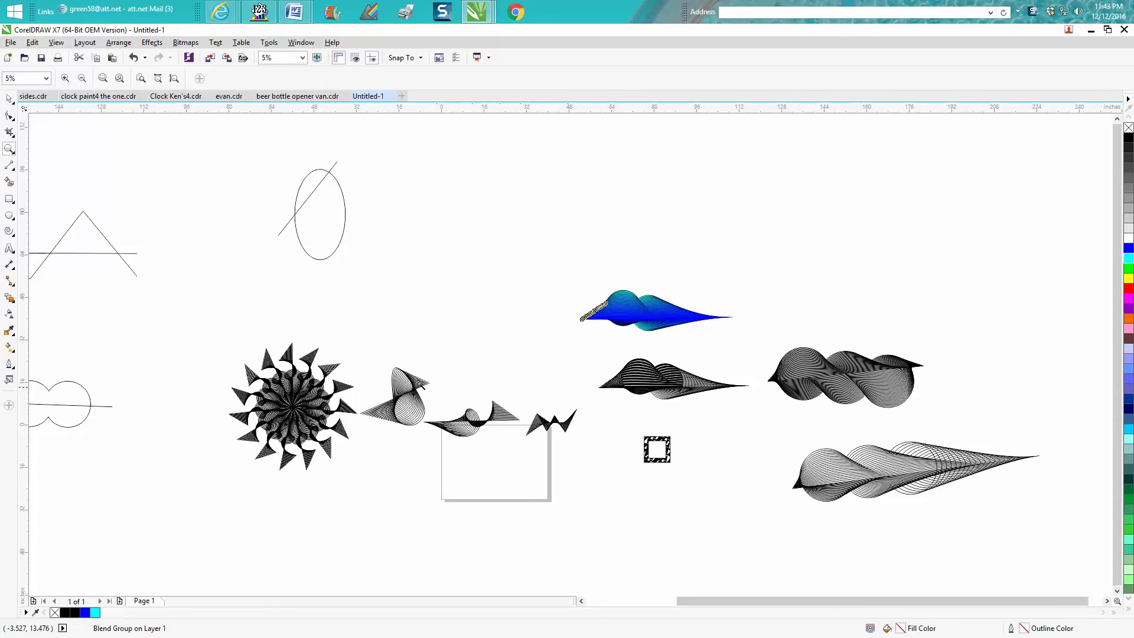
scroll(532, 448, up, 3)
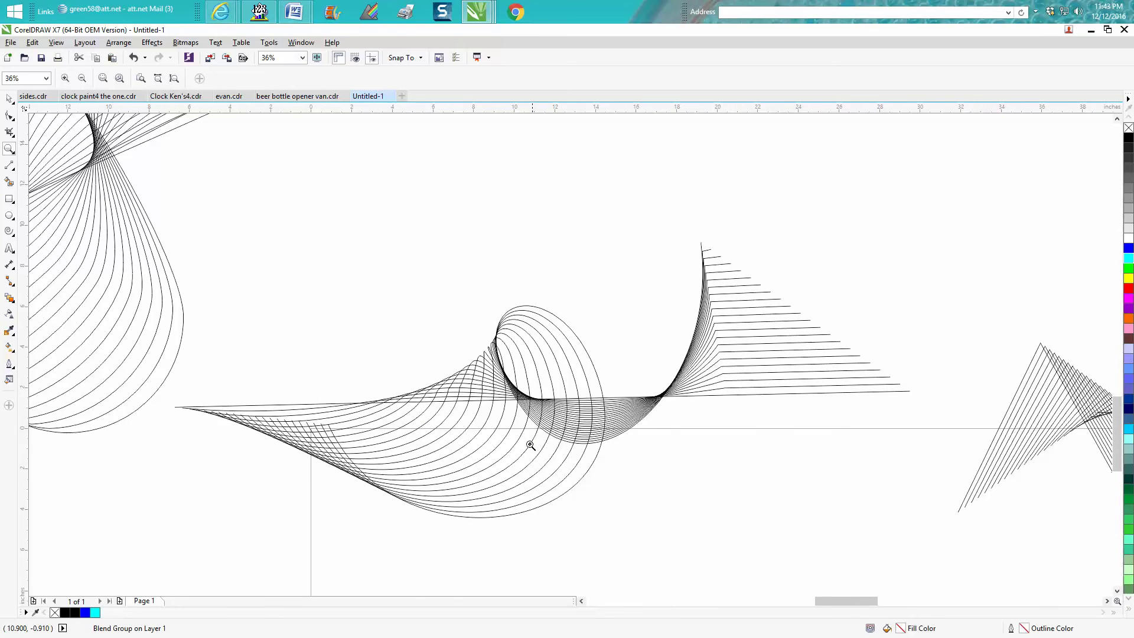
scroll(519, 437, down, 1)
scroll(499, 424, down, 1)
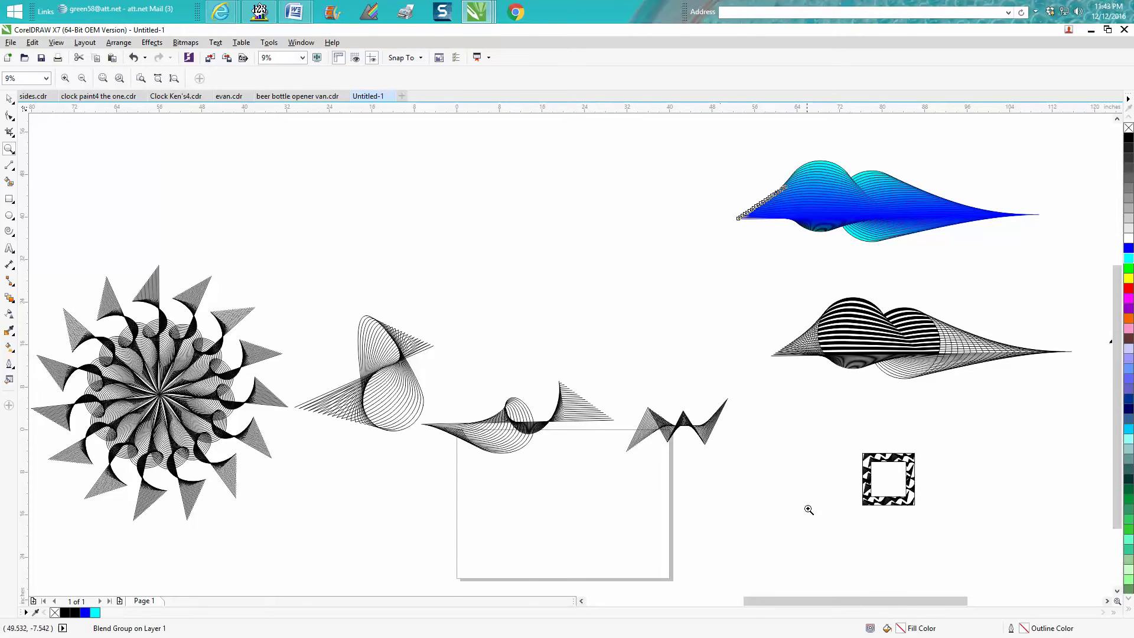
drag(854, 443, 934, 527)
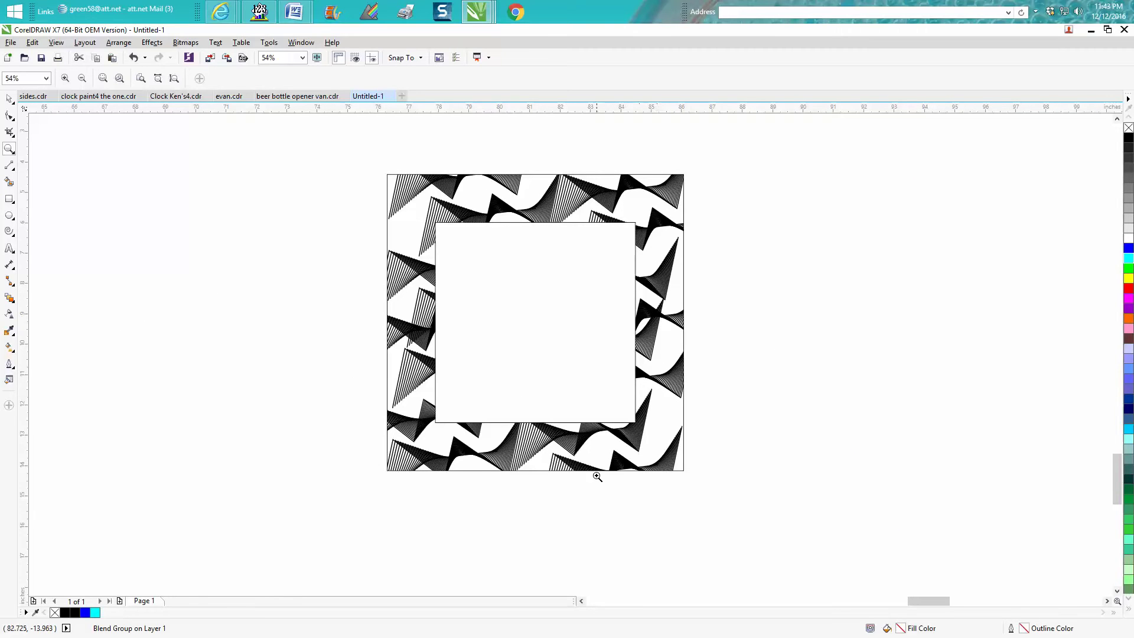
right_click(599, 224)
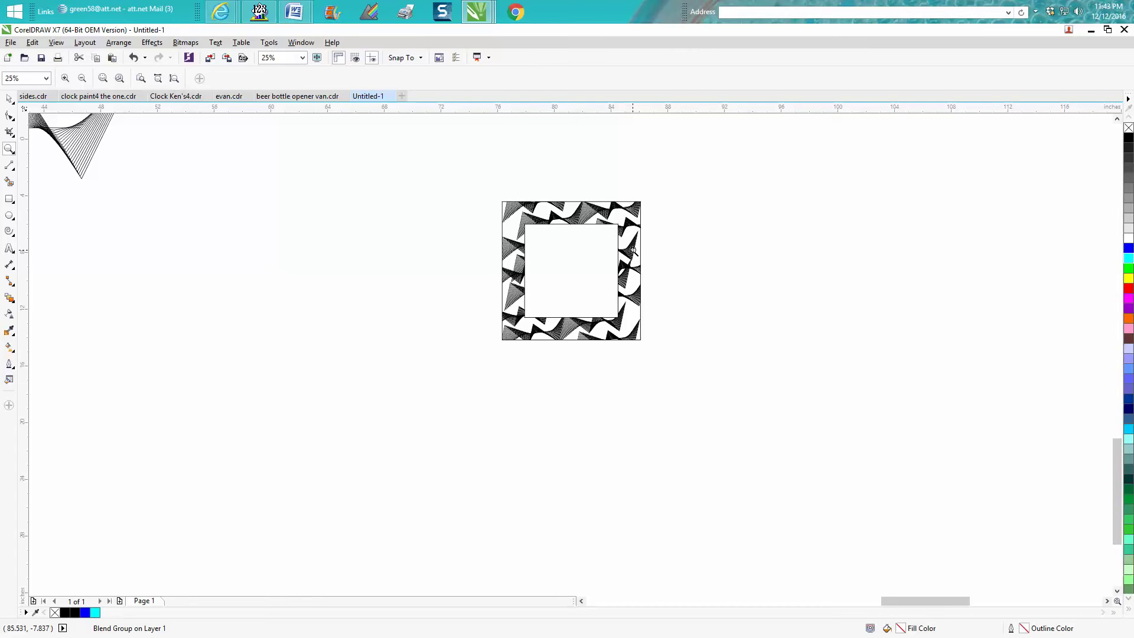
right_click(633, 250)
right_click(636, 252)
right_click(655, 254)
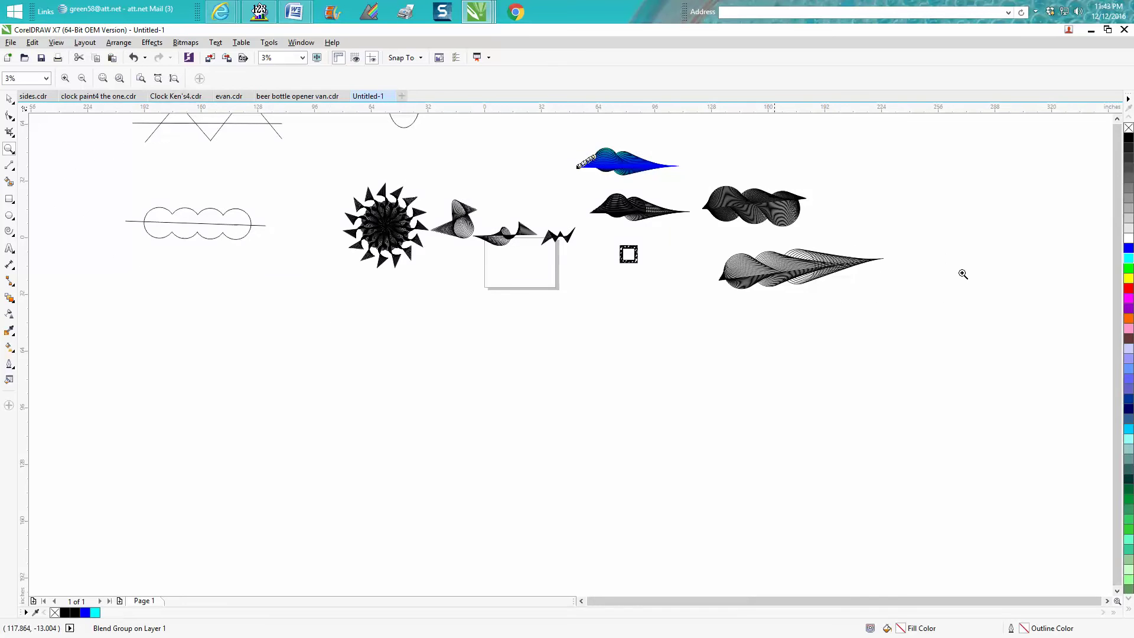
click(1117, 118)
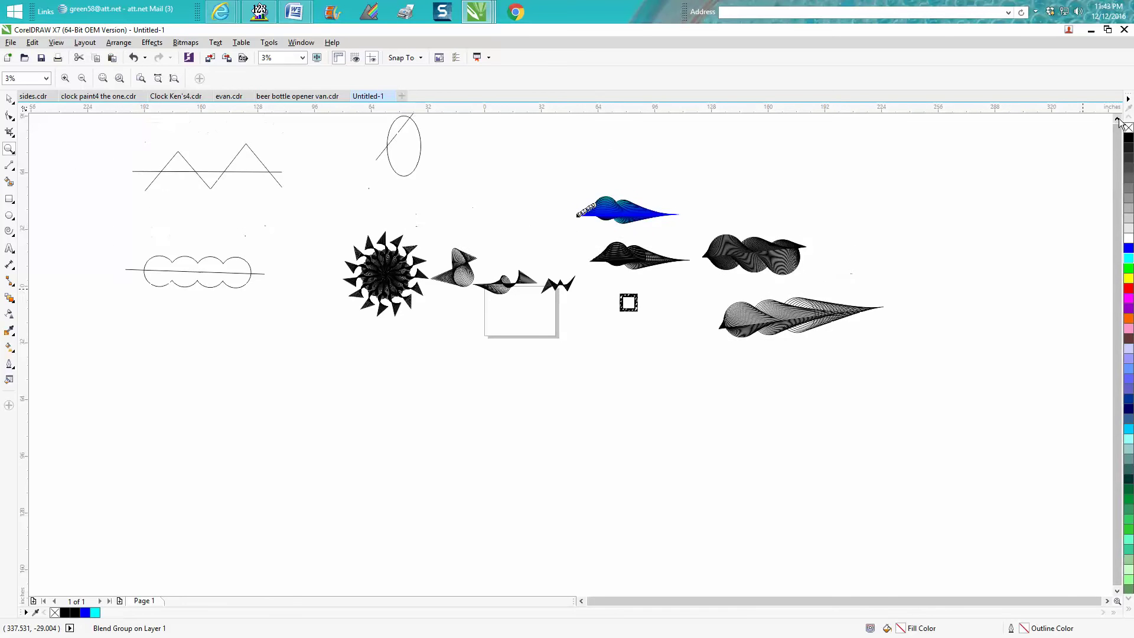
click(1117, 118)
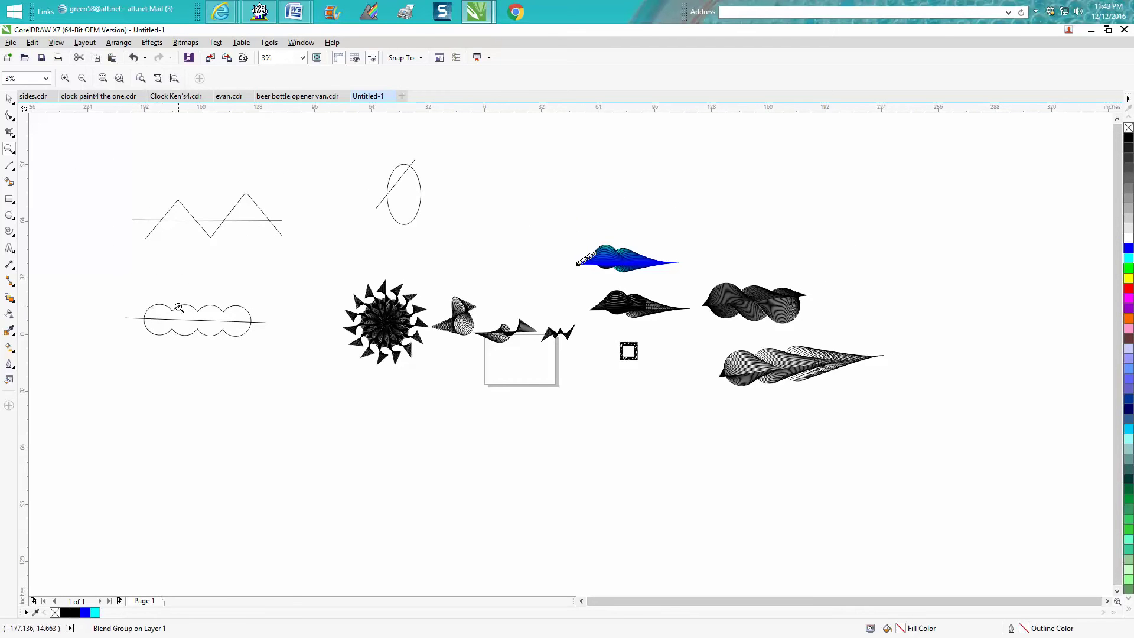
Step: Blend the welded circle chain into the straight line, producing a 20-step striped wave
drag(92, 284, 345, 374)
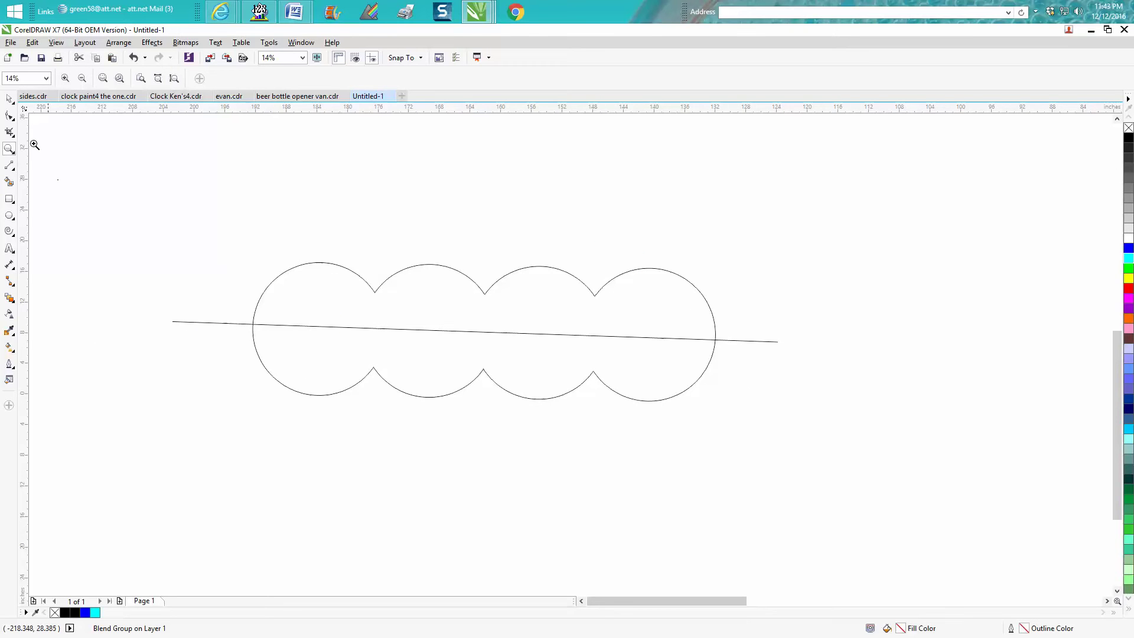
click(9, 99)
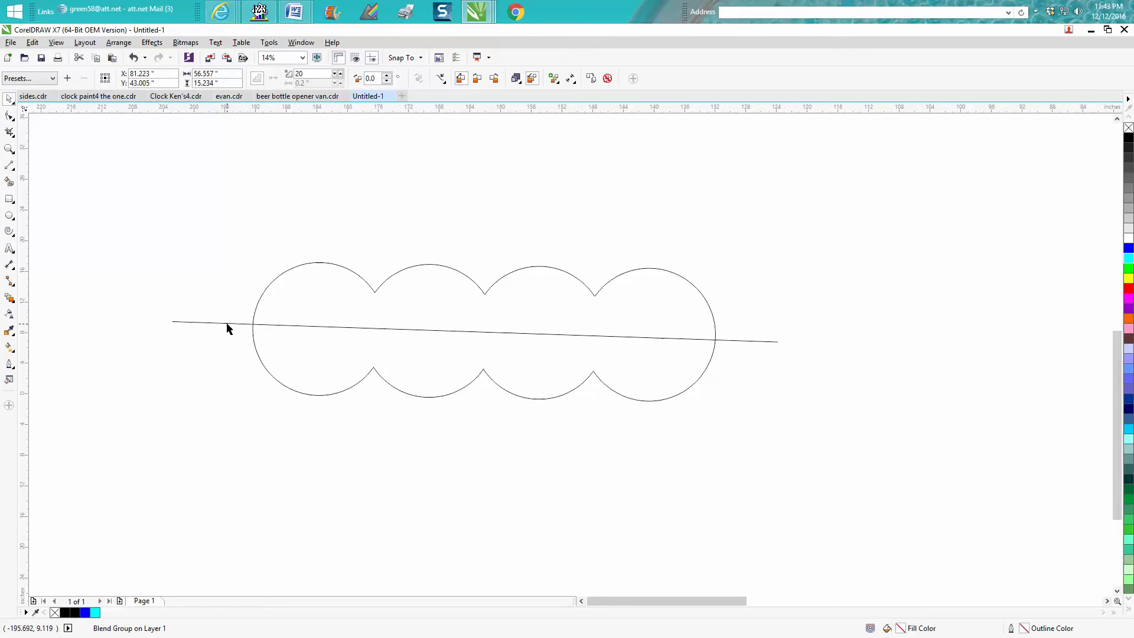
click(10, 300)
click(225, 324)
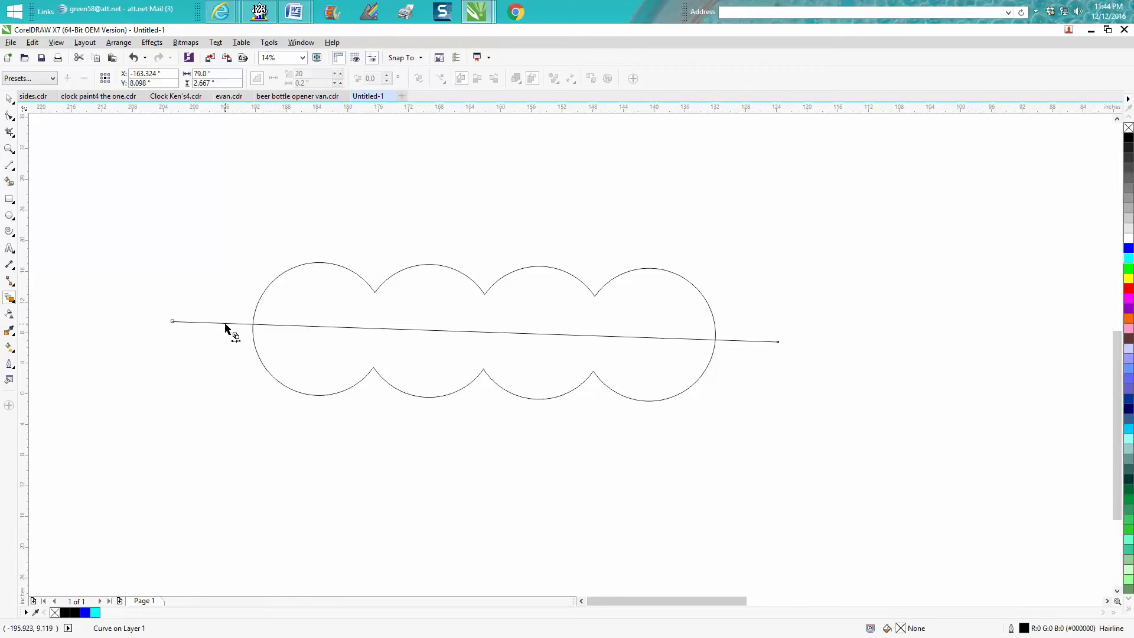
click(317, 309)
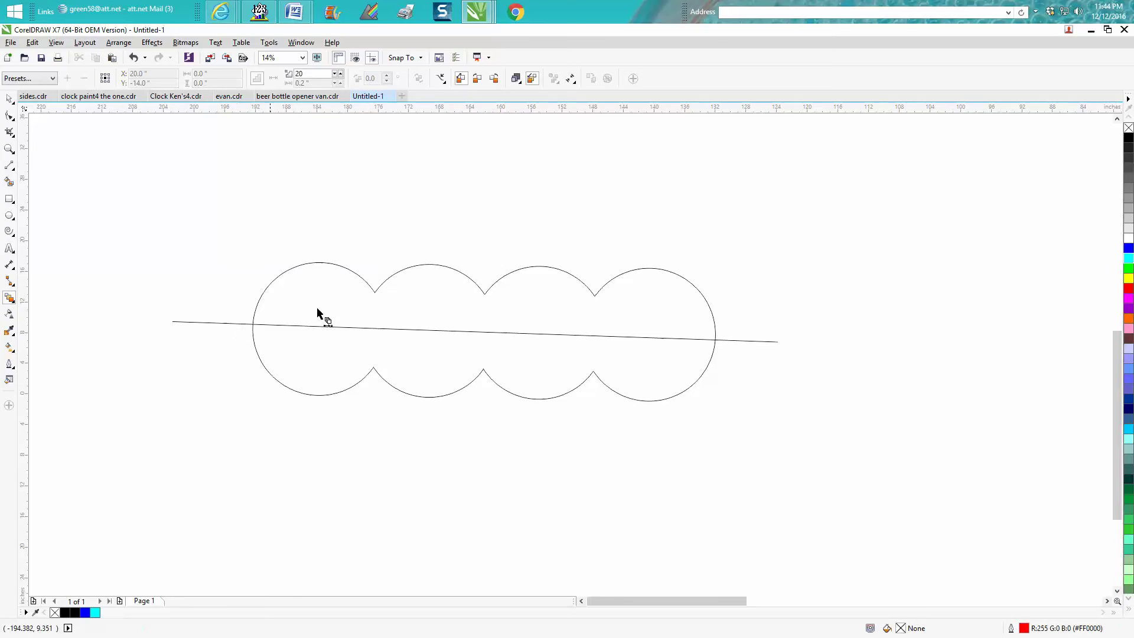
drag(370, 290, 235, 323)
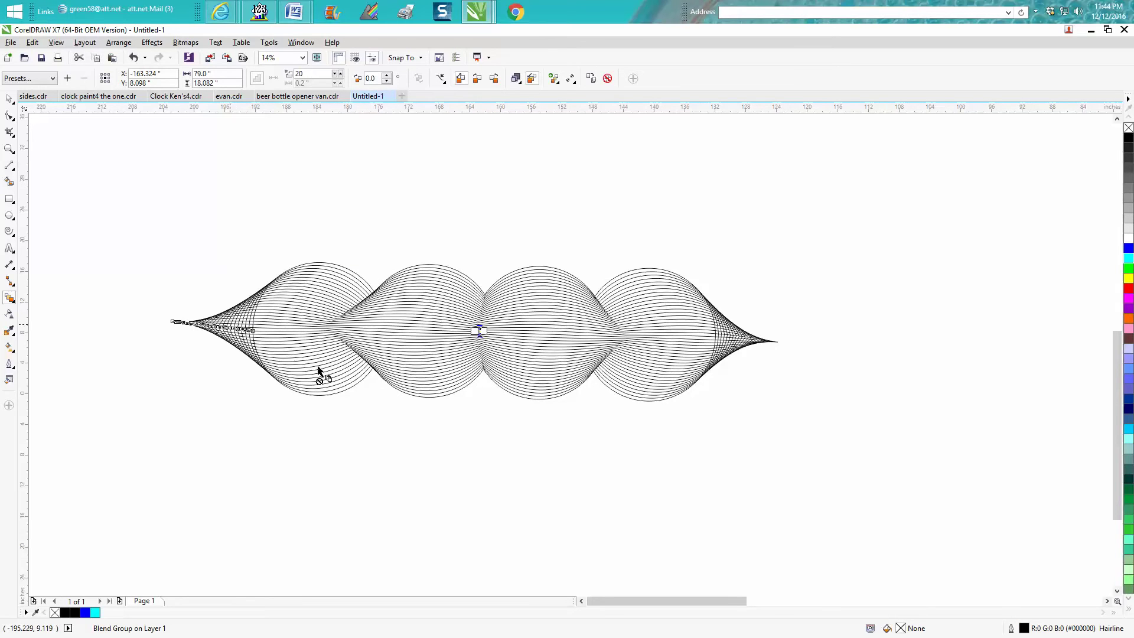
click(8, 99)
Step: Drag the straight line's right end node past the last lobe so the blend tapers
click(315, 226)
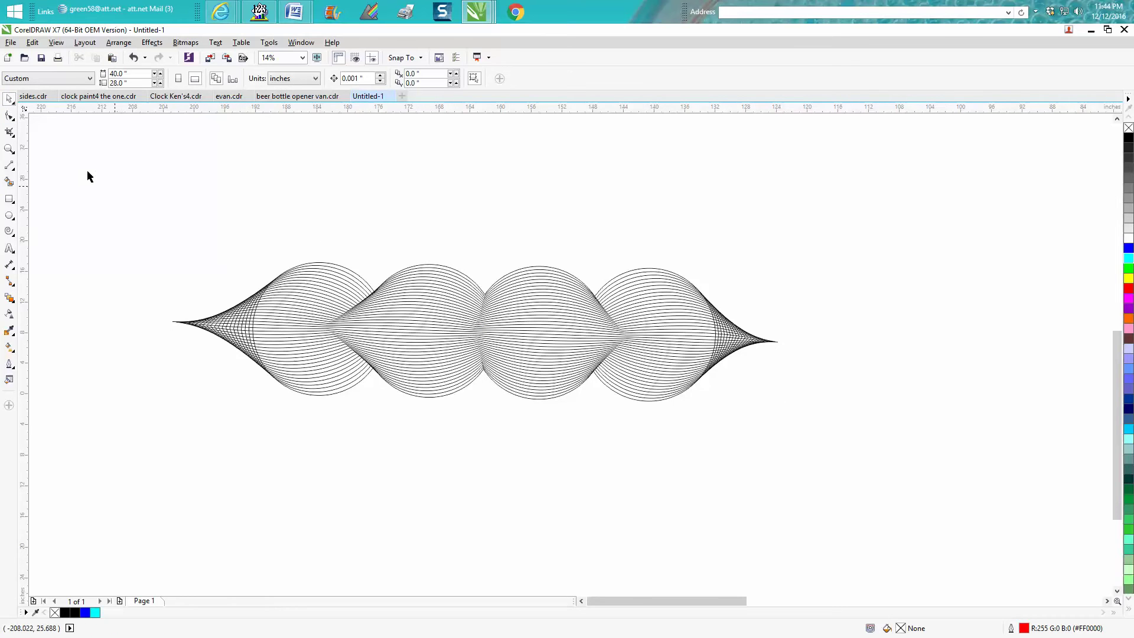
click(9, 115)
click(771, 339)
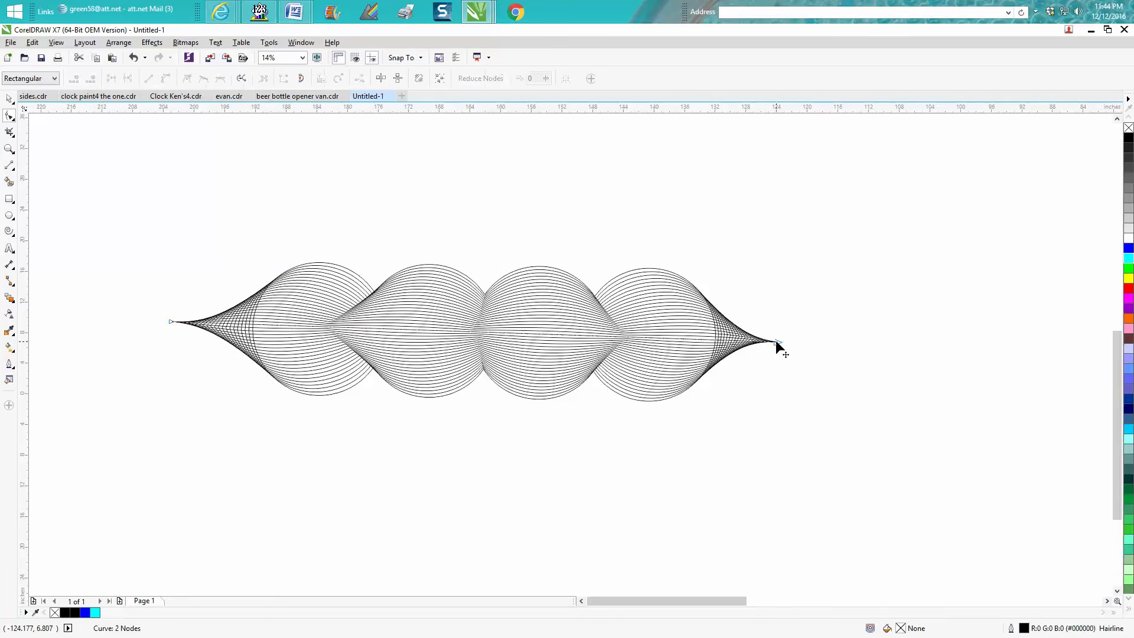
drag(770, 340, 816, 339)
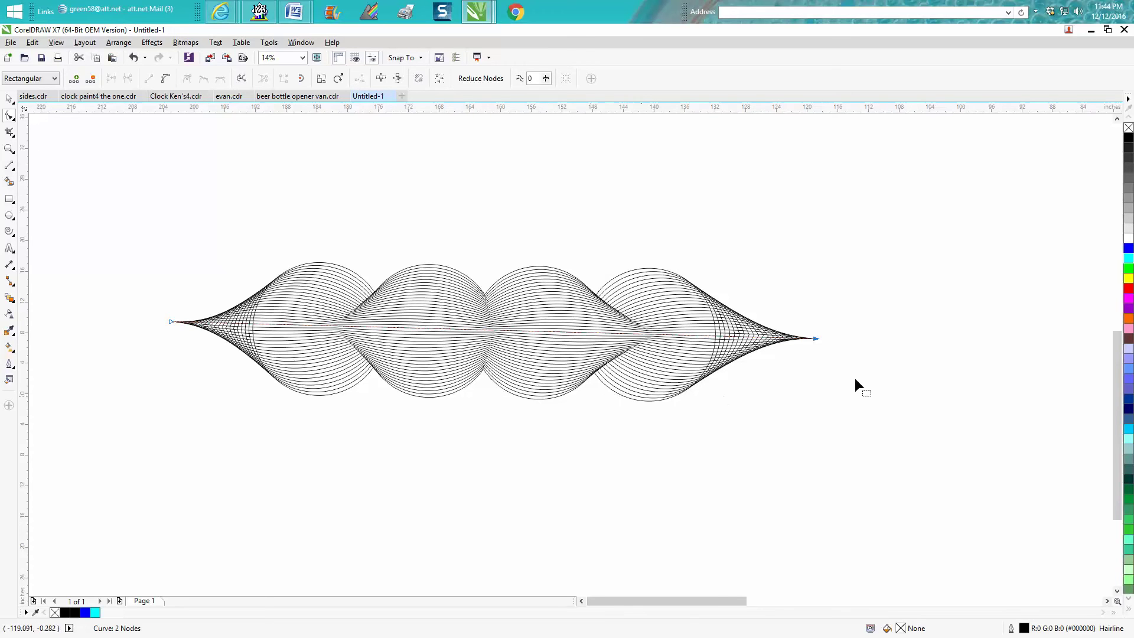
Step: Set the straight line's outline width to 0.015625 in instead of hairline
double_click(1024, 629)
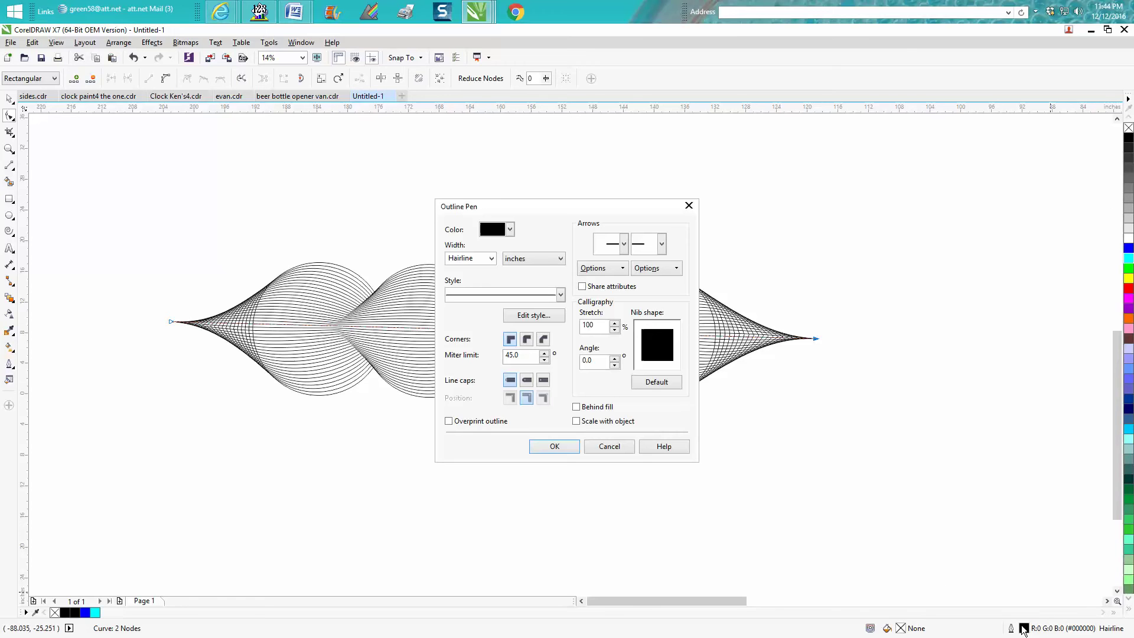
click(491, 258)
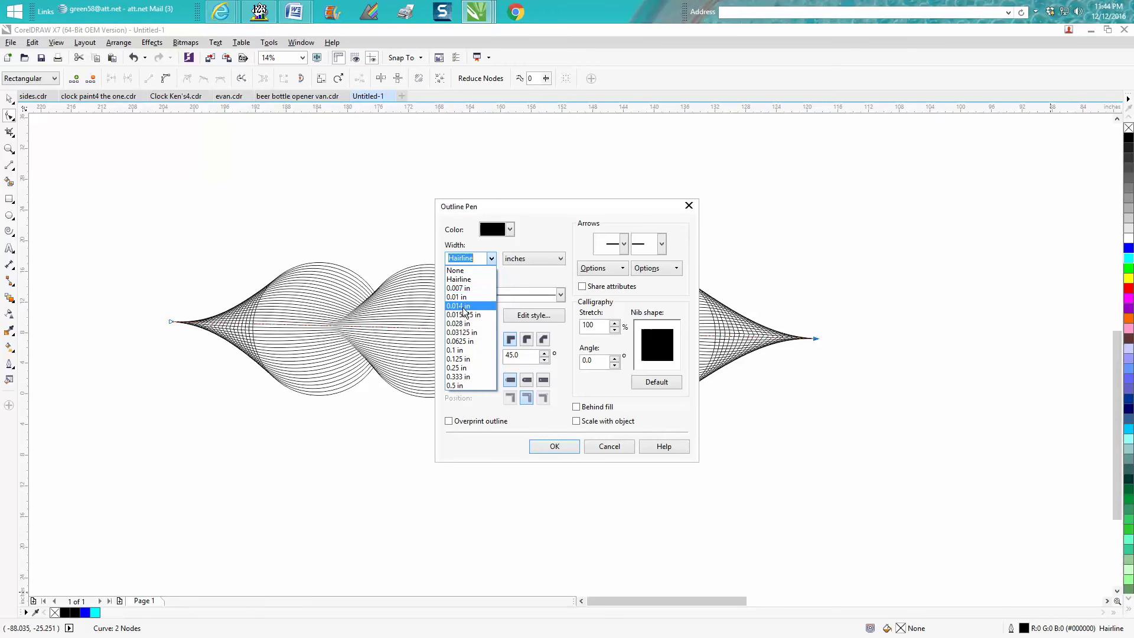
click(465, 315)
click(554, 445)
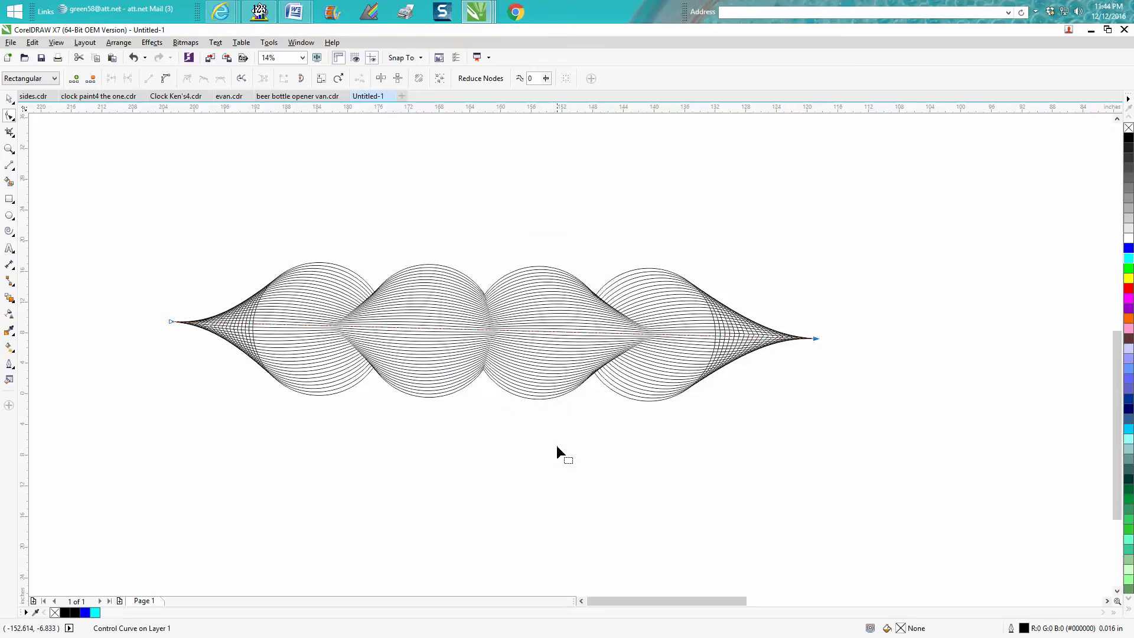
Step: Zoom in on the middle of the wave blend
click(9, 98)
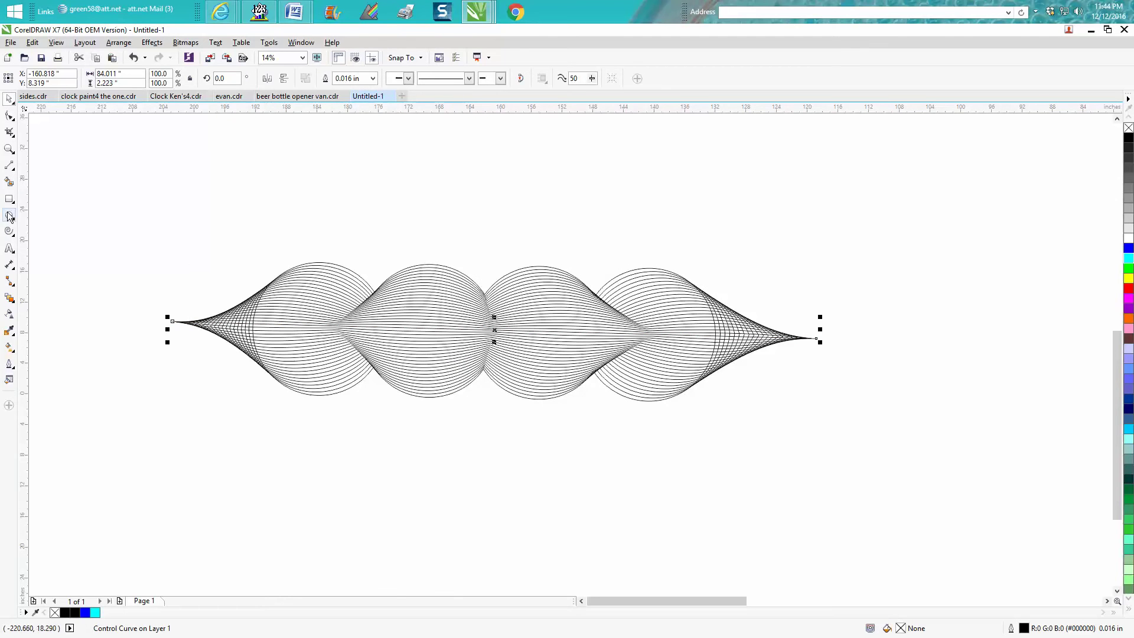
click(7, 150)
drag(315, 238, 590, 398)
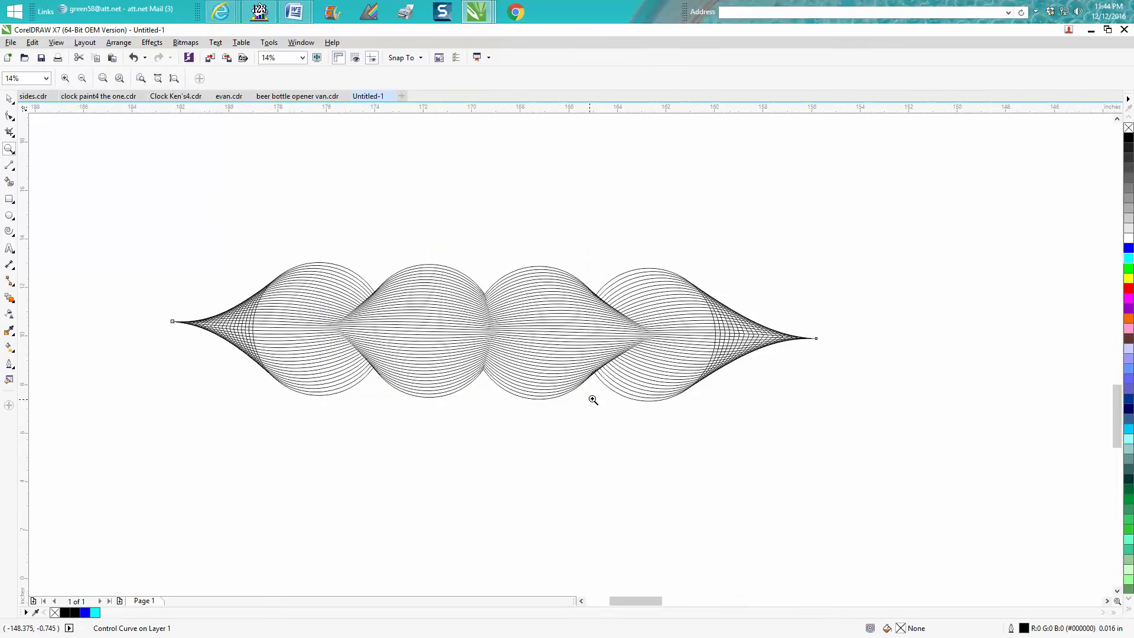
click(10, 182)
Step: Smart Fill seven alternating bands between the top arcs with solid black
click(390, 199)
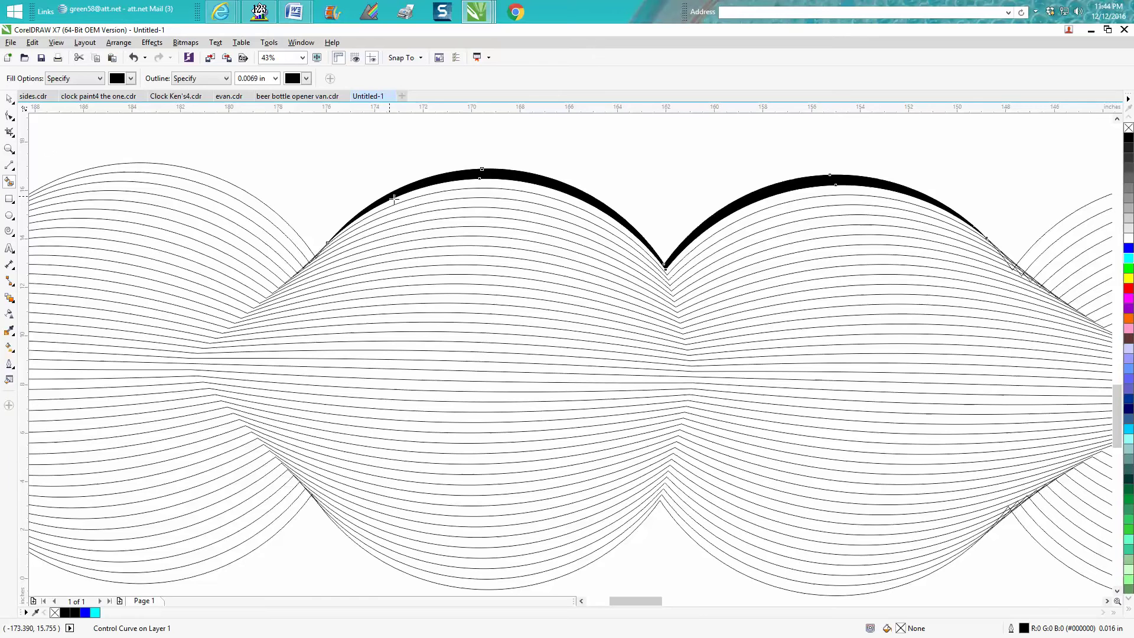
click(402, 210)
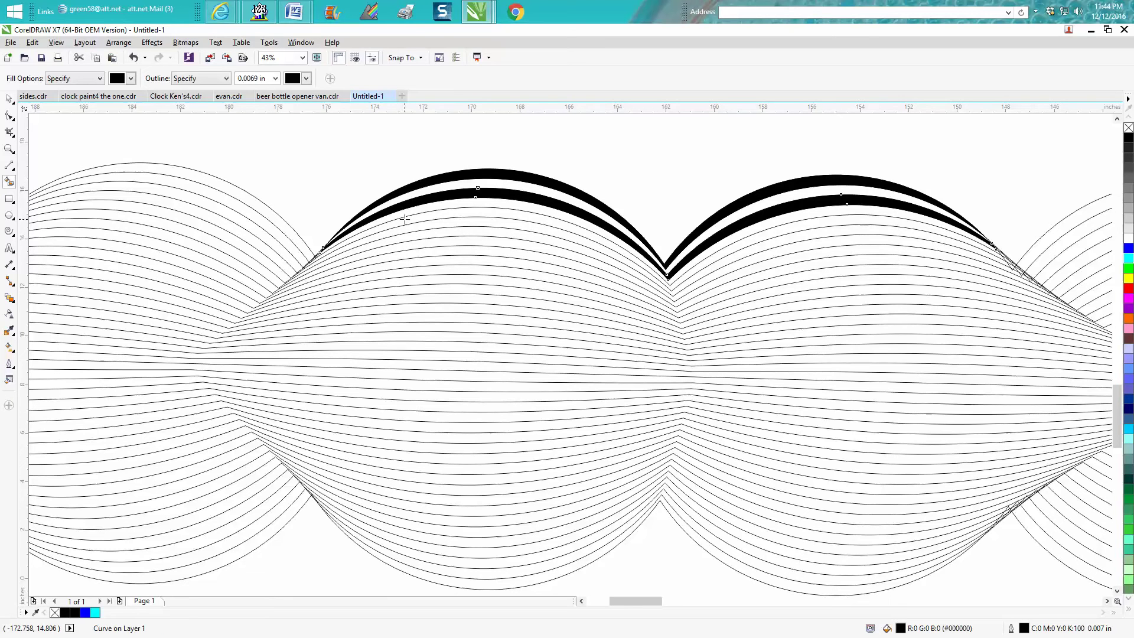
click(407, 227)
click(410, 239)
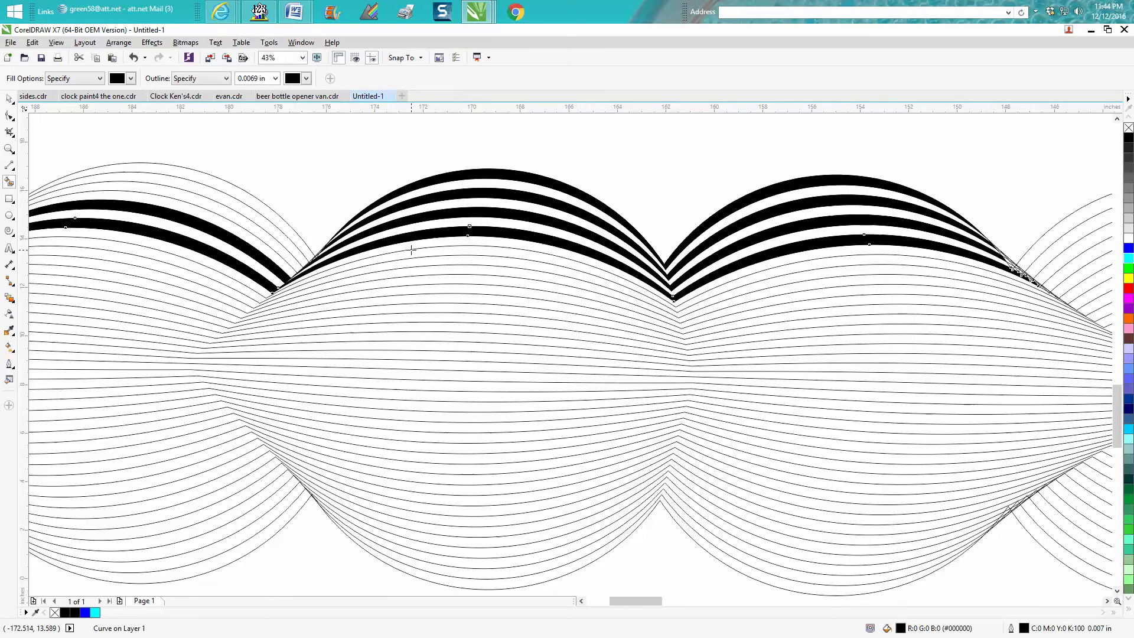
click(411, 260)
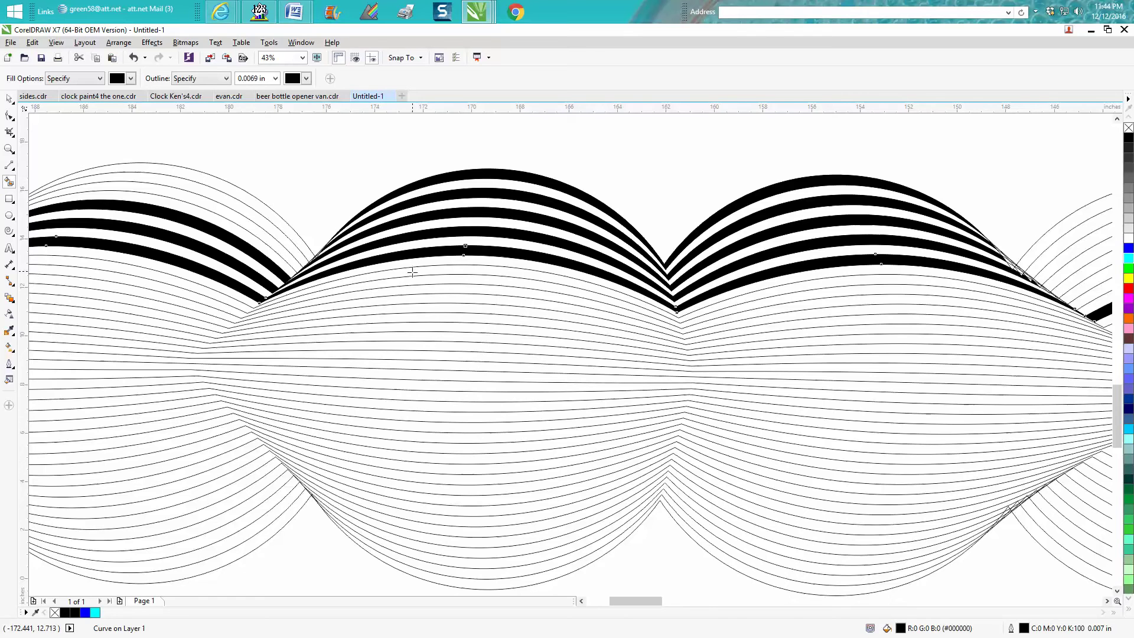
click(414, 282)
click(414, 288)
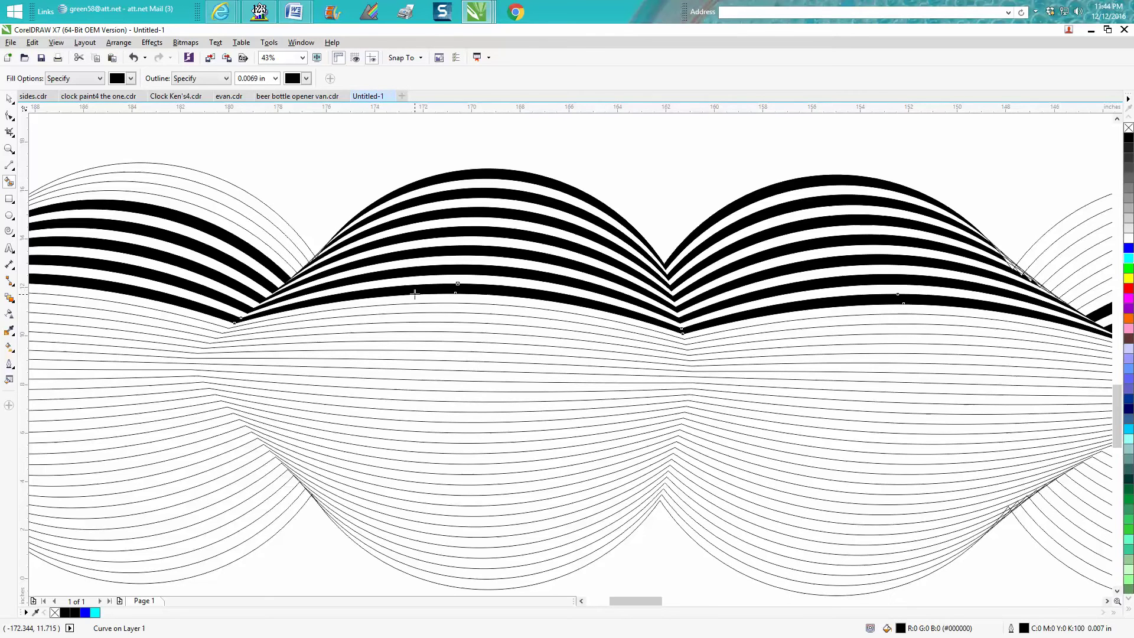
scroll(415, 294, down, 2)
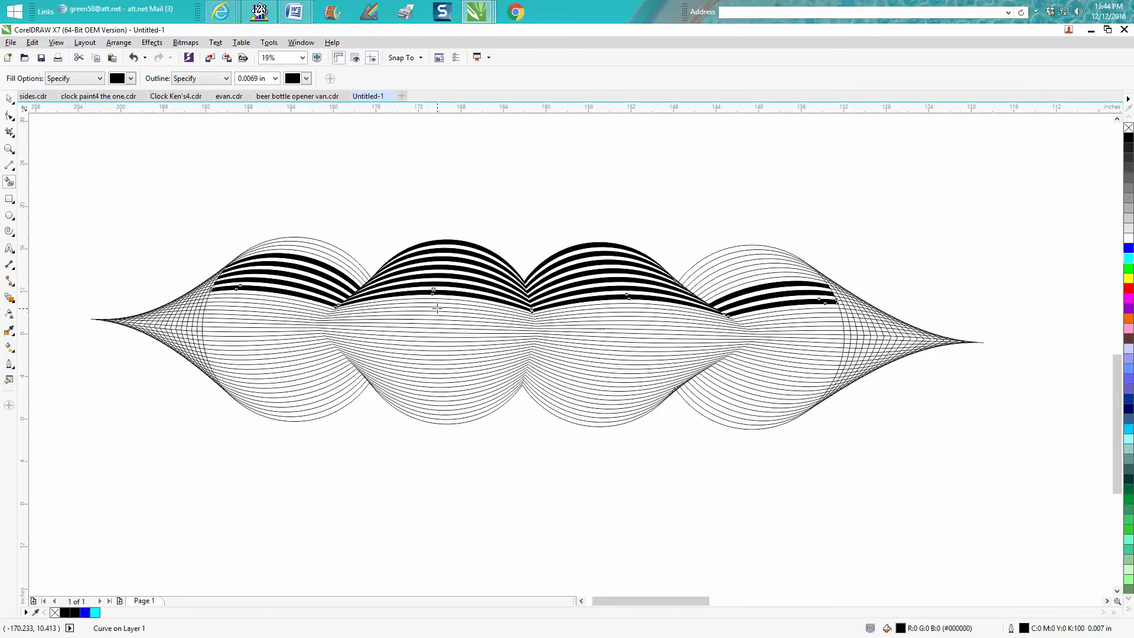
Step: Zoom out to 5% and select the striped blend with the Pick tool
scroll(436, 327, down, 3)
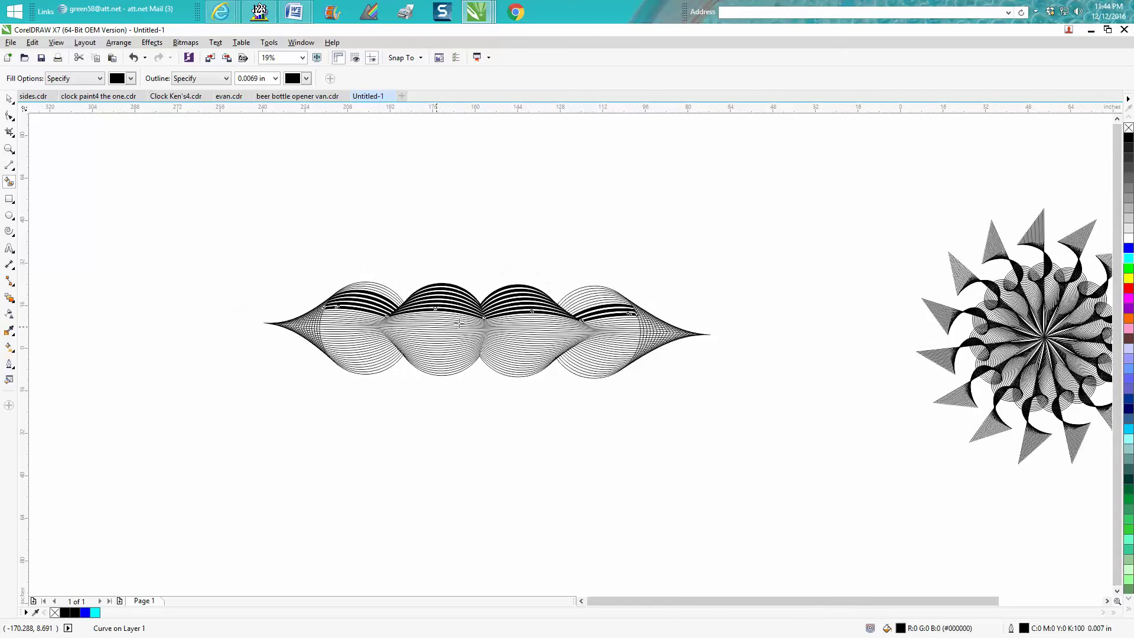
click(9, 99)
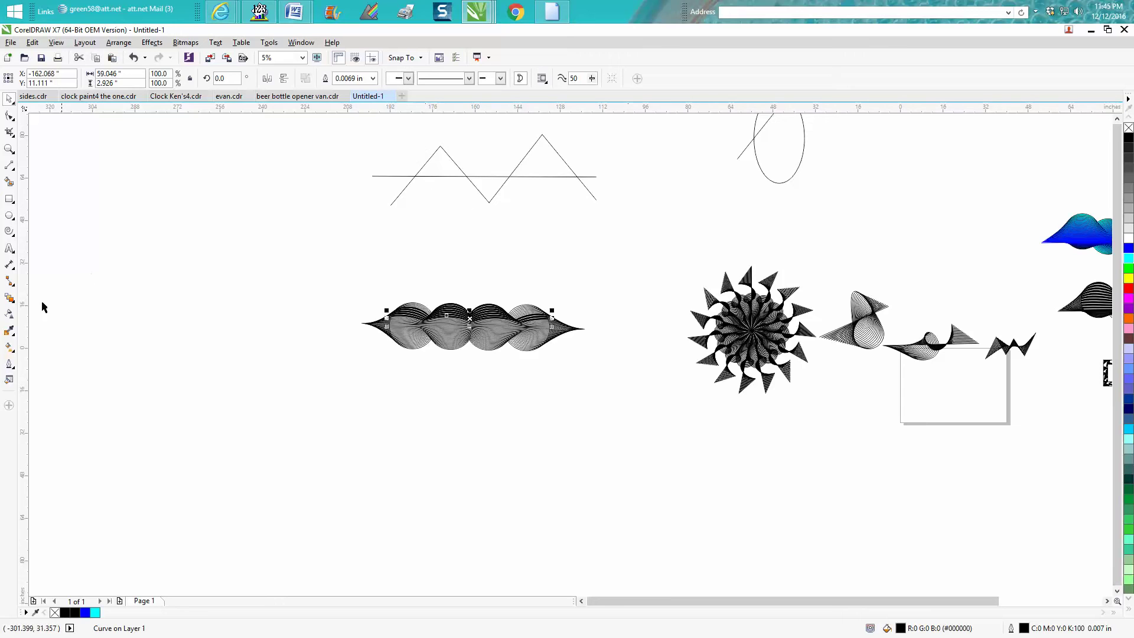
Step: Create a 20-step blend from the zigzag line to the straight line and select it
click(9, 298)
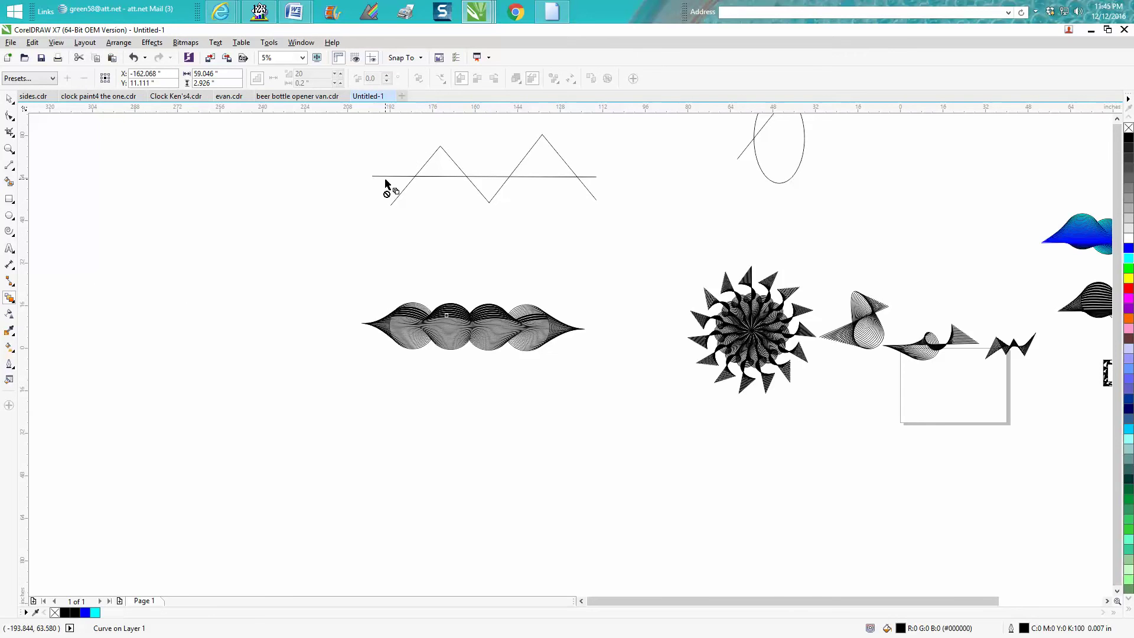
key(Escape)
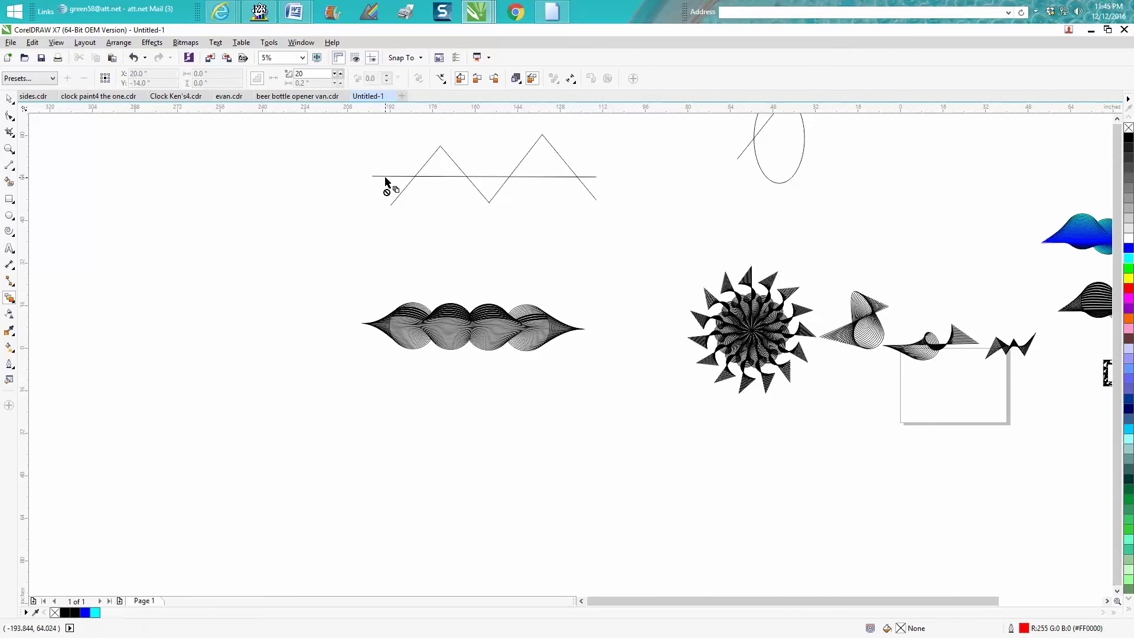
click(457, 171)
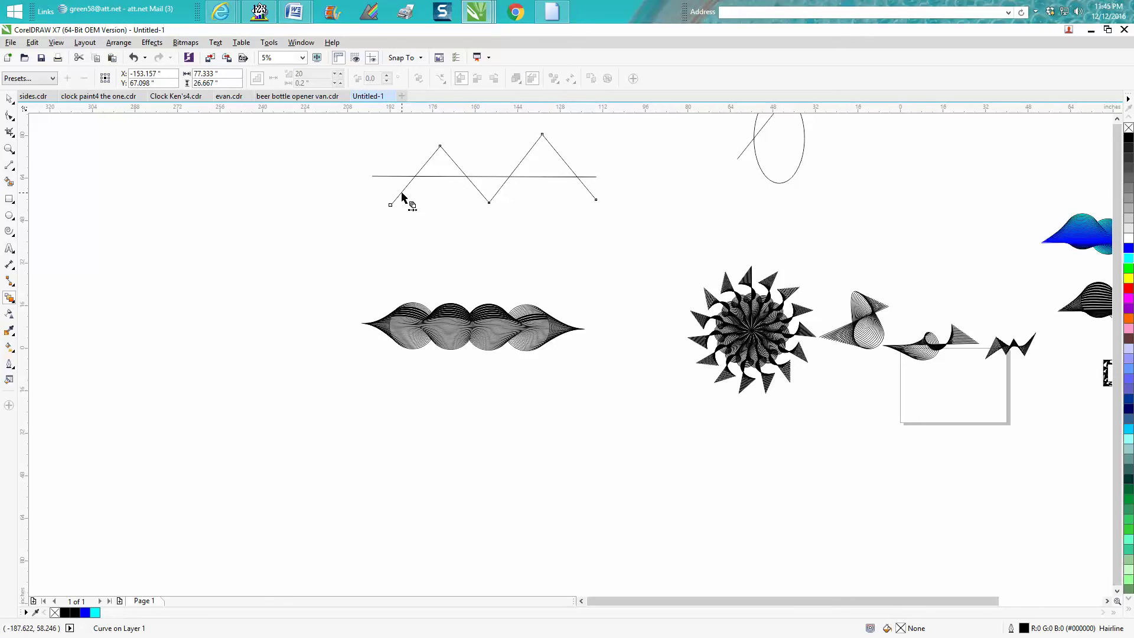
drag(438, 181, 438, 184)
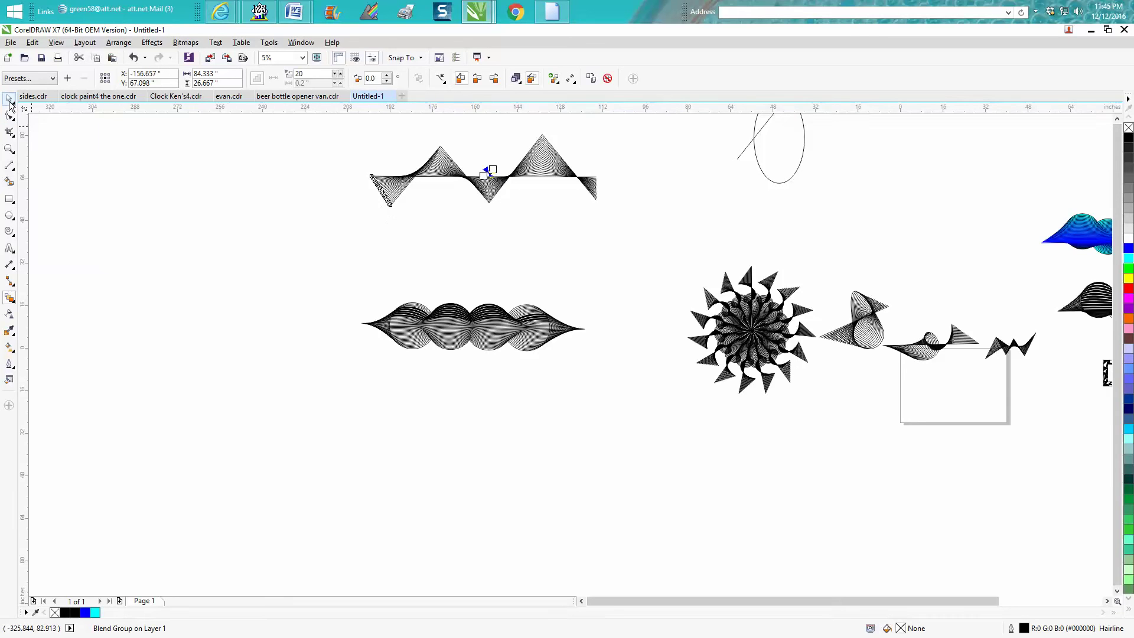
key(space)
drag(348, 132, 639, 231)
Step: Move the straight line's left end to the zigzag's lower-left tip, curving the fan into ribbons
click(9, 149)
drag(342, 129, 701, 227)
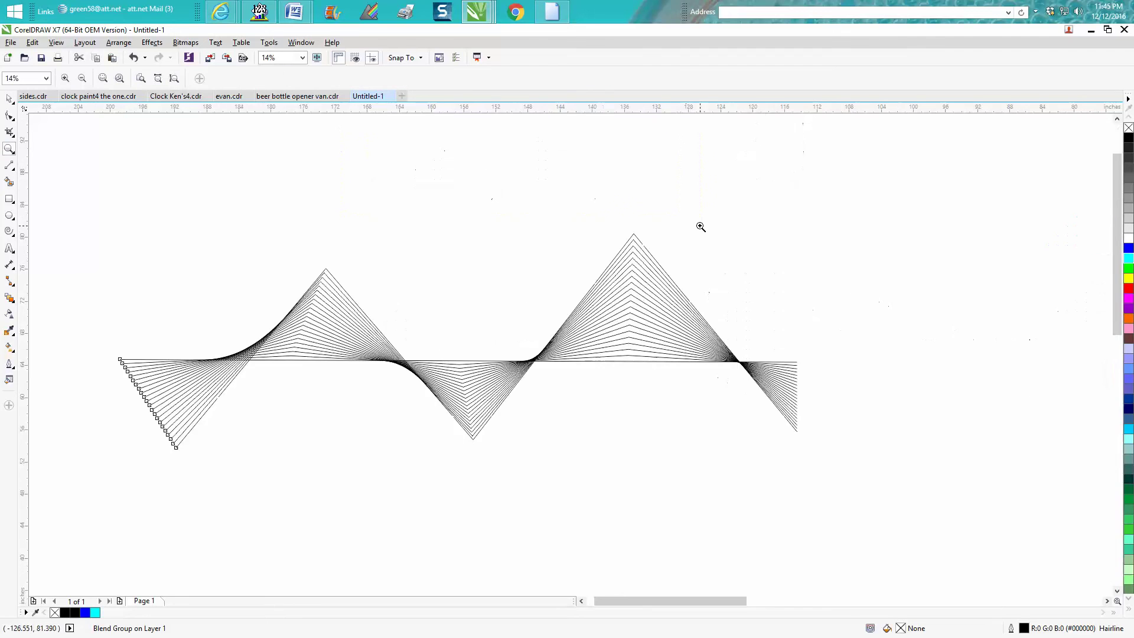
click(9, 115)
click(105, 339)
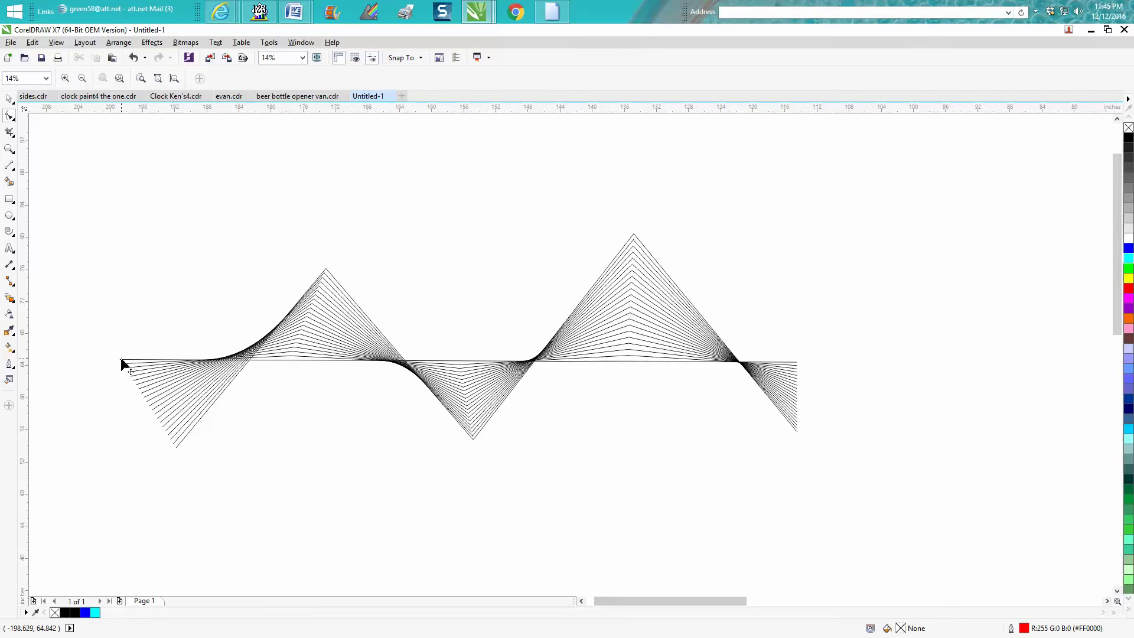
drag(119, 358, 289, 361)
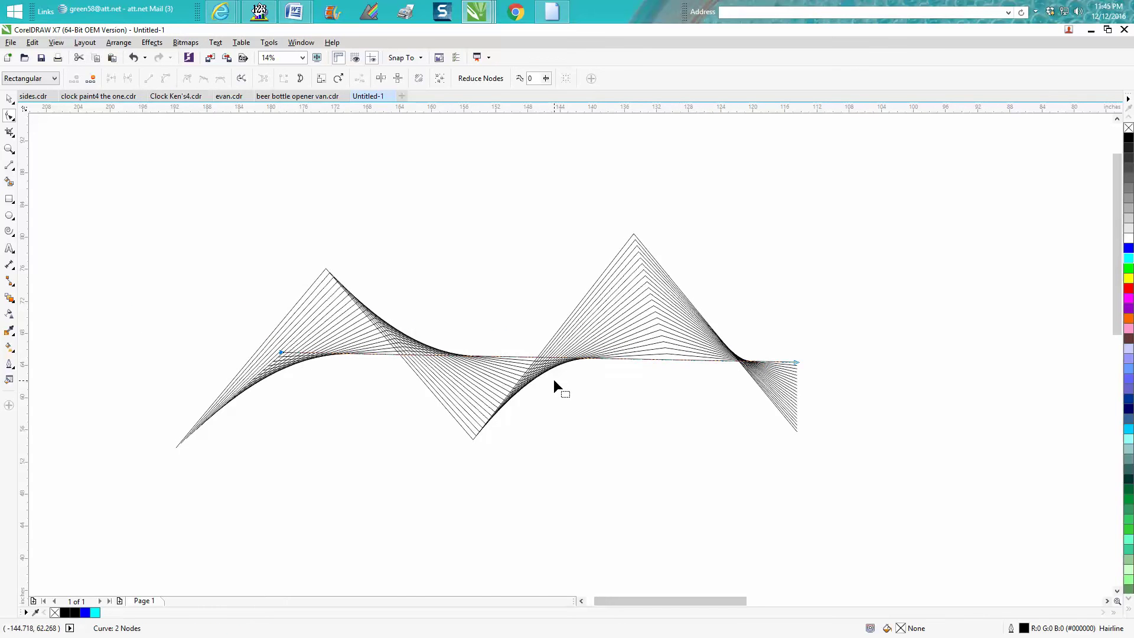
scroll(571, 396, down, 3)
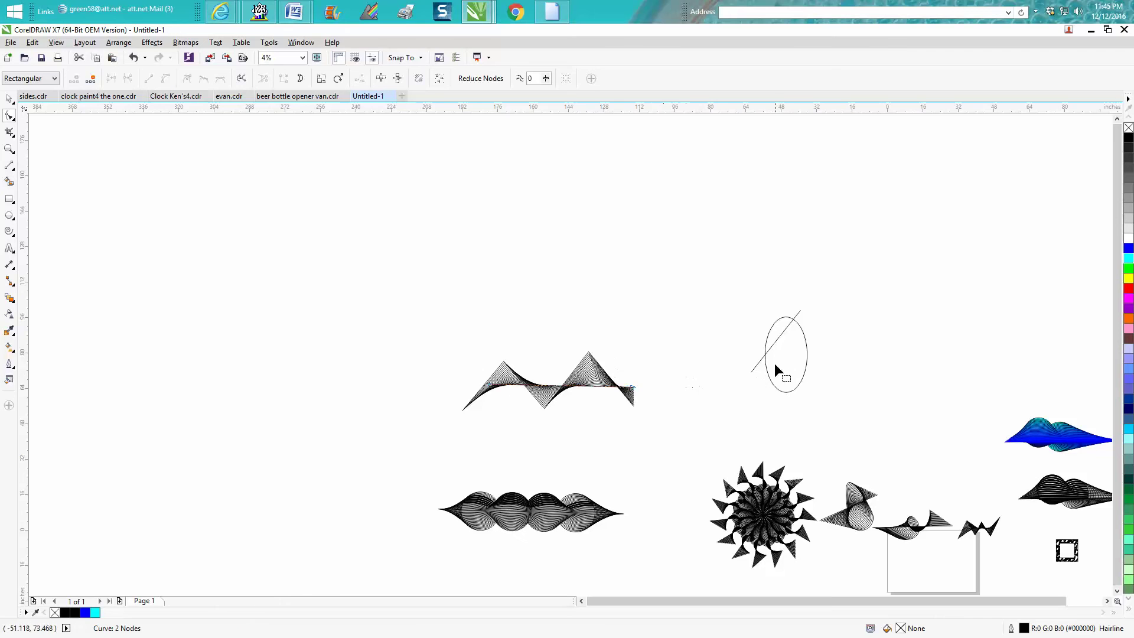
Step: Blend the diagonal line into the ellipse and drag the acceleration arrows toward the oval
click(10, 149)
drag(722, 303, 896, 413)
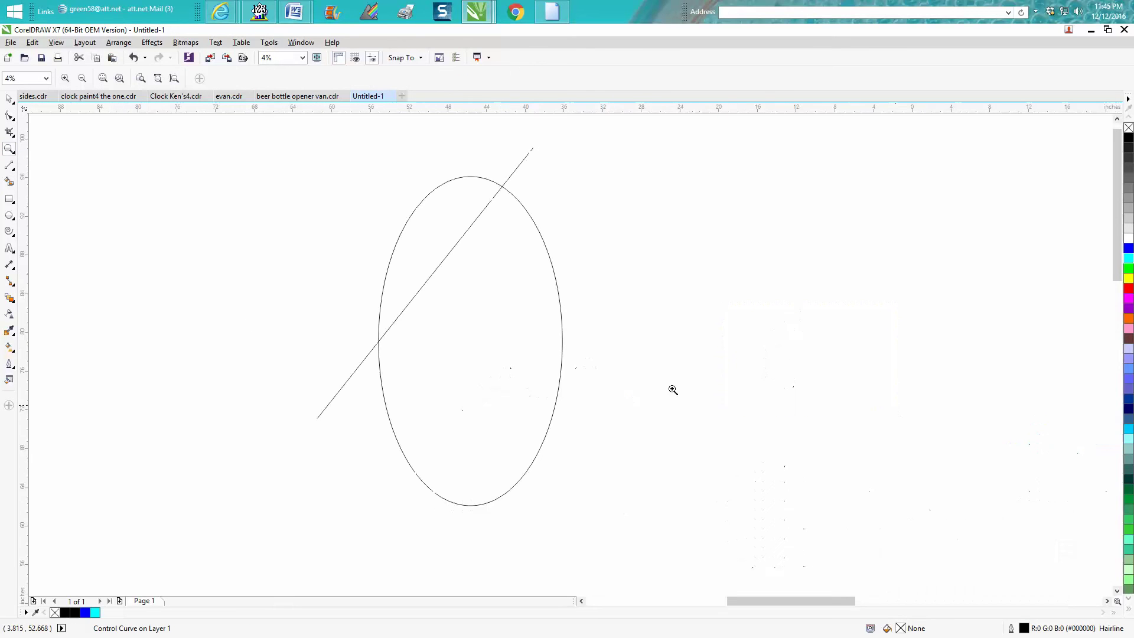
click(10, 298)
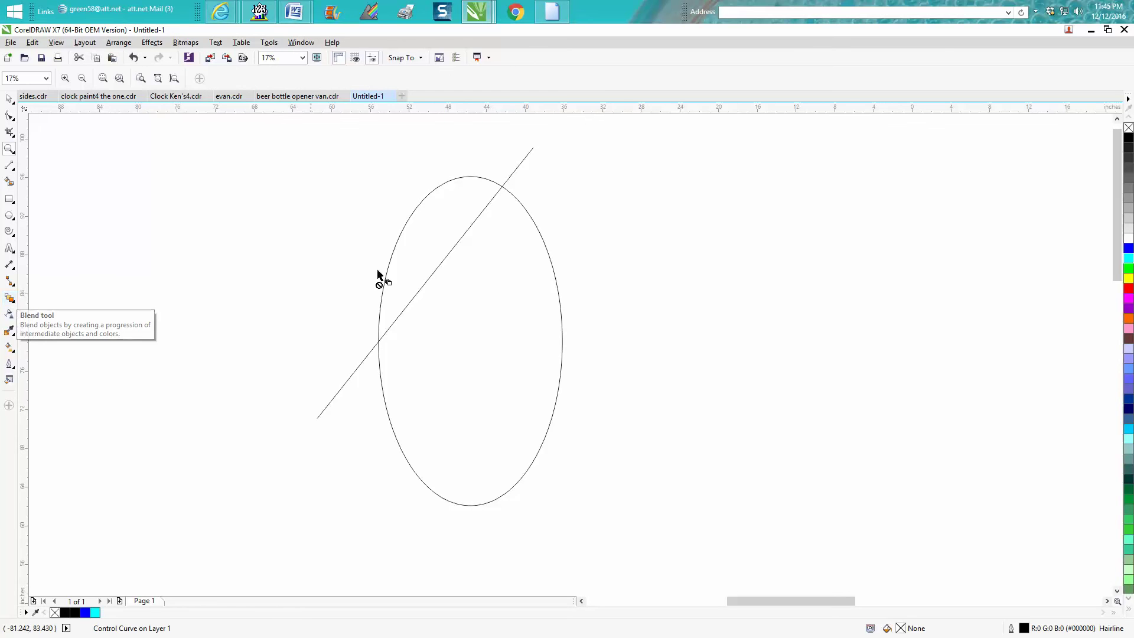
click(421, 299)
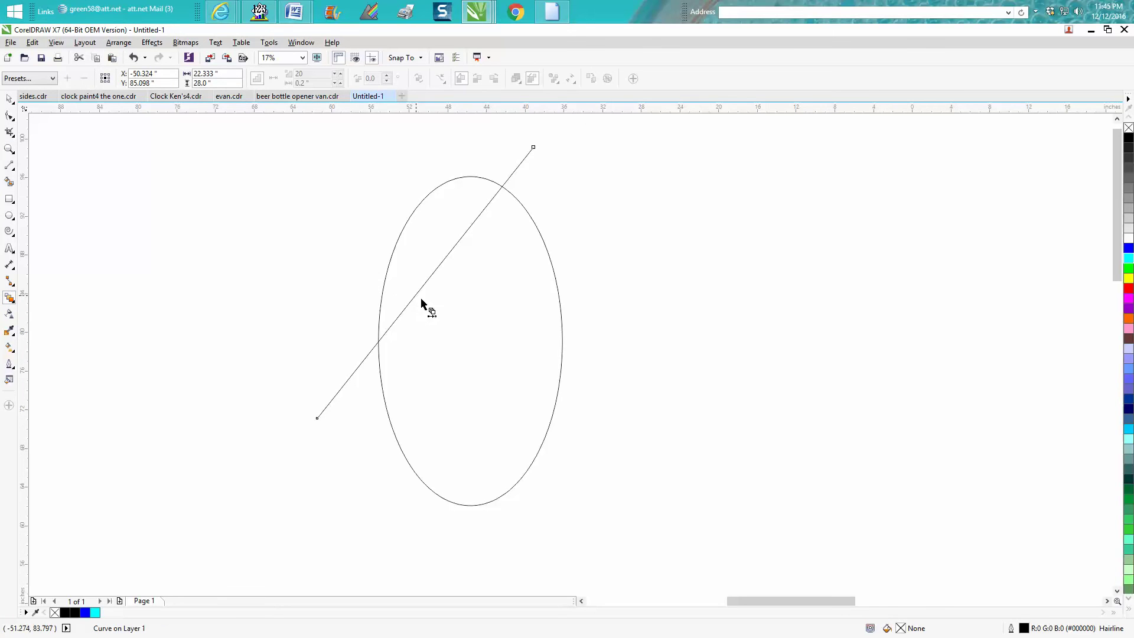
drag(529, 358, 550, 374)
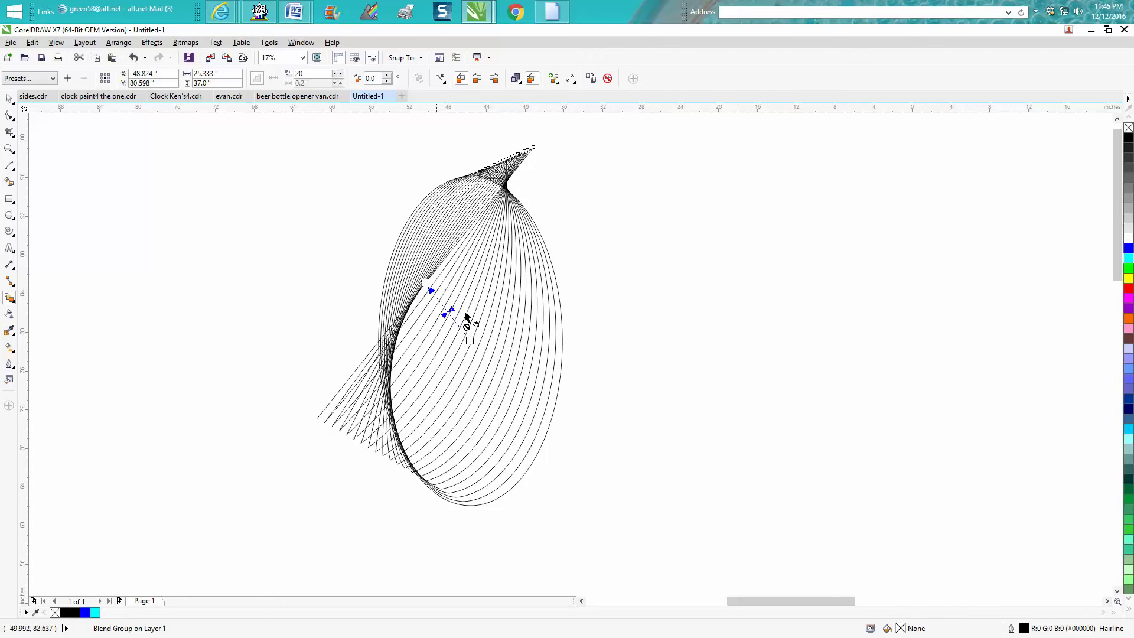
drag(446, 316, 432, 295)
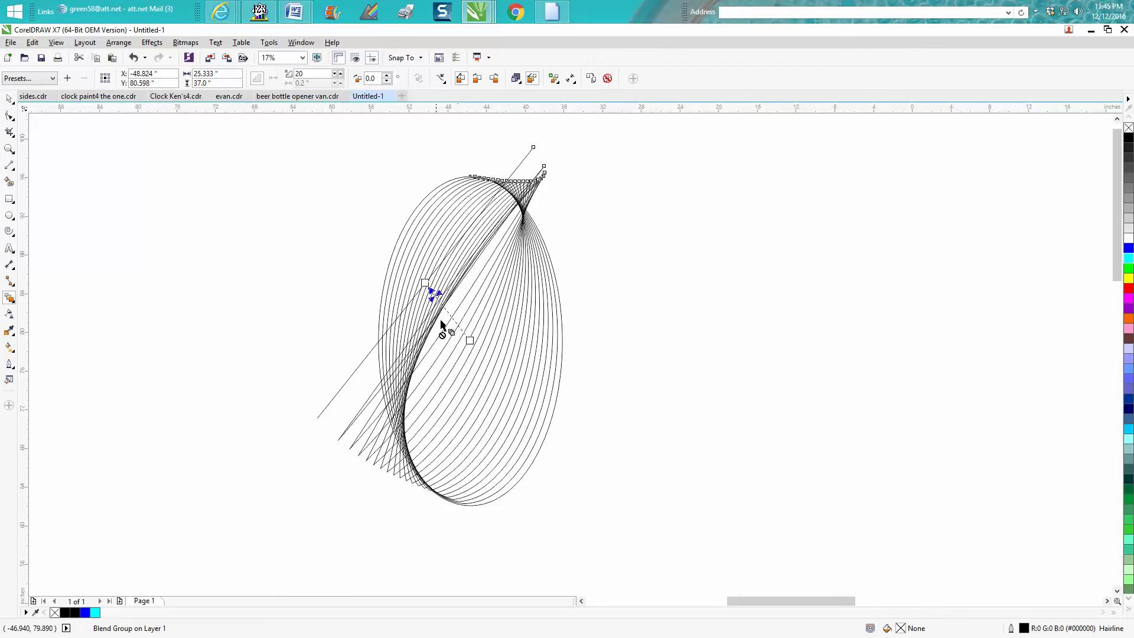
scroll(442, 324, down, 2)
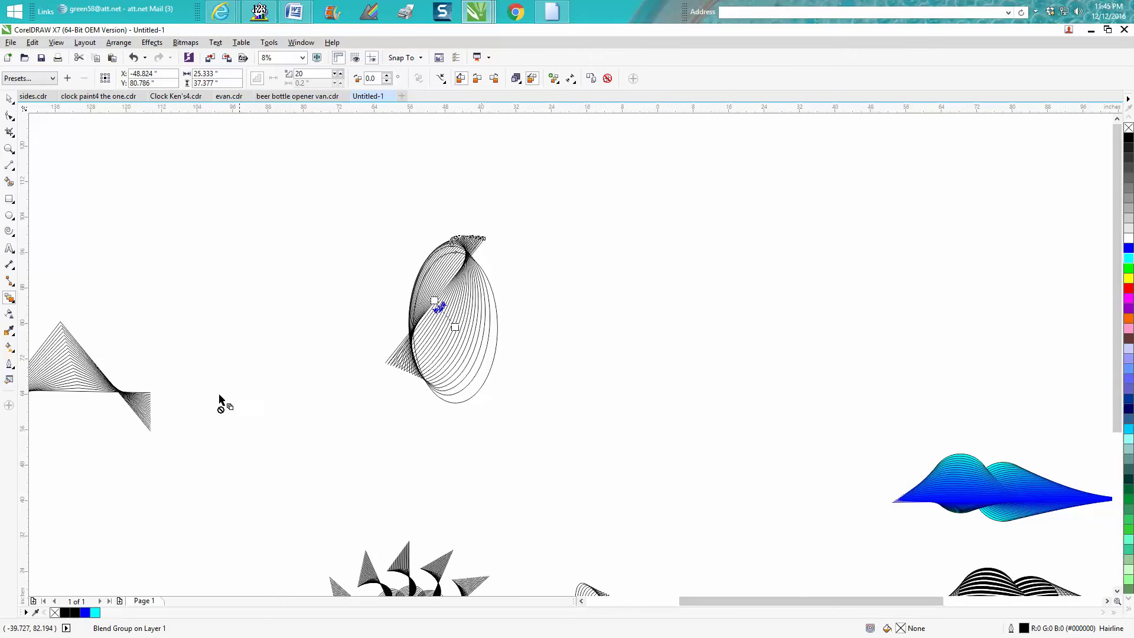
Step: Select the zigzag blend and zoom in on it
scroll(213, 356, down, 4)
key(space)
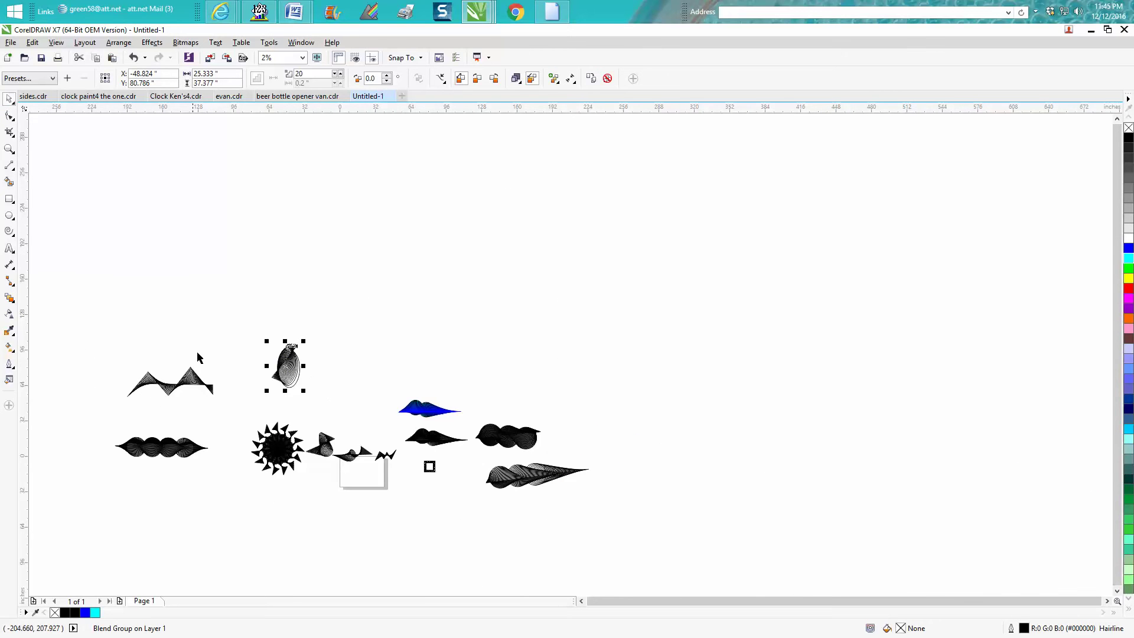
click(197, 382)
click(9, 149)
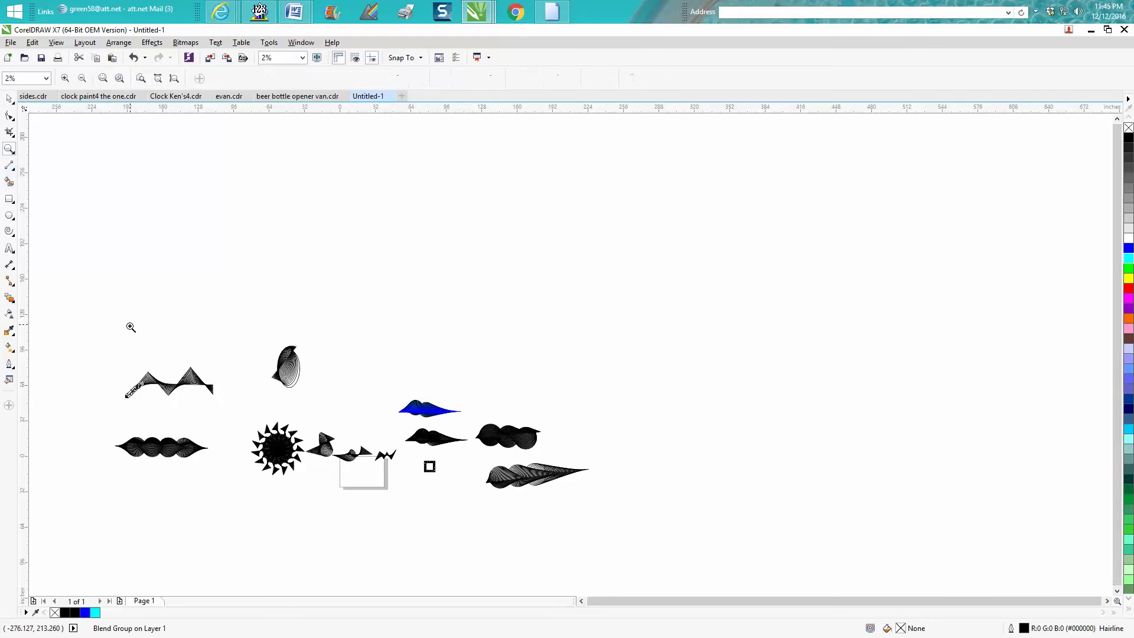
drag(123, 354, 224, 410)
key(space)
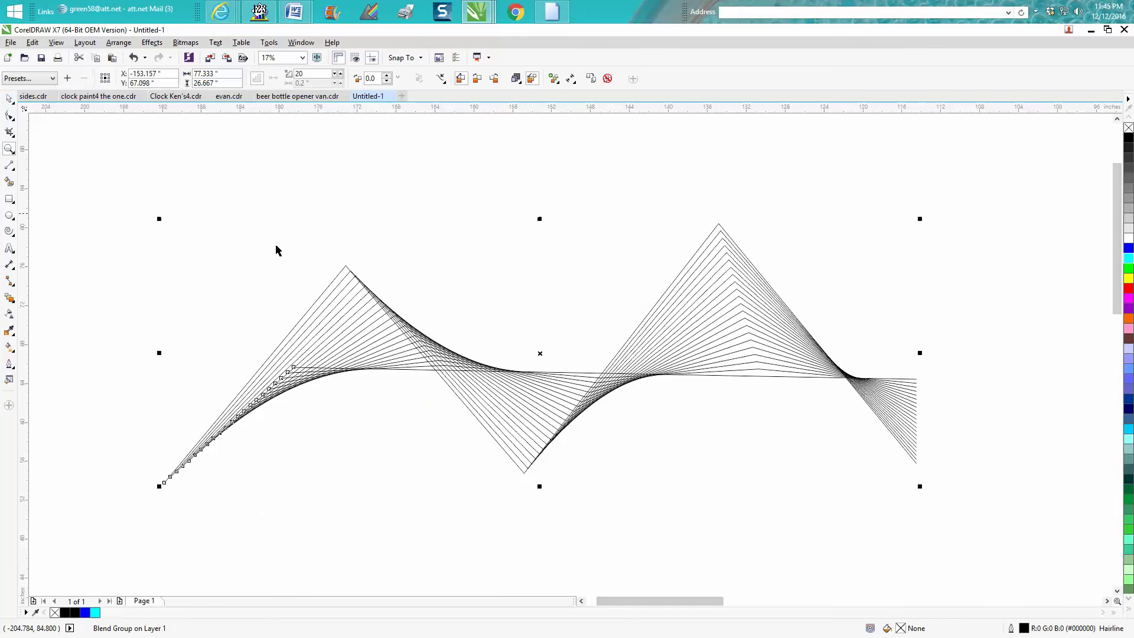
Step: Raise the zigzag blend from 20 to 44 steps, then deselect it
click(9, 297)
click(341, 74)
click(341, 74)
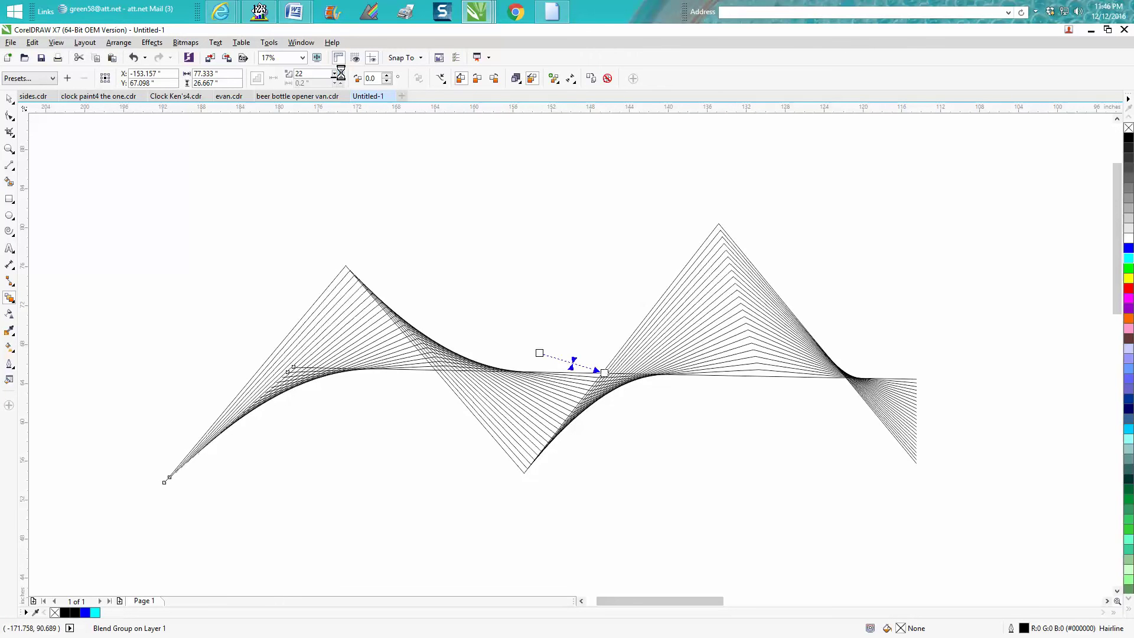
click(335, 71)
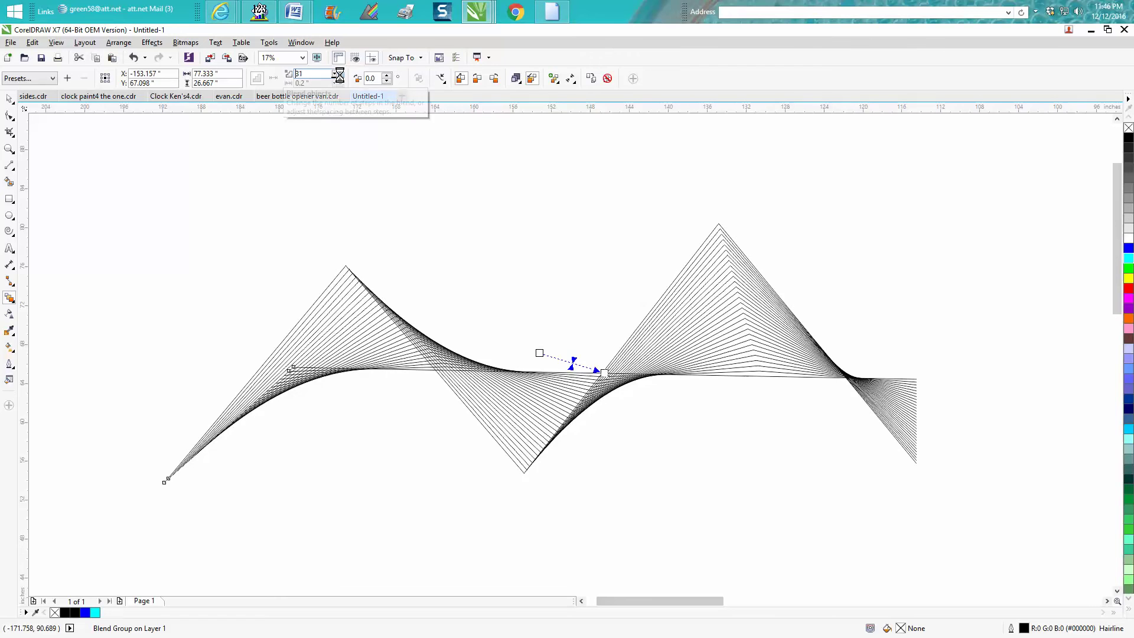
click(339, 74)
click(340, 79)
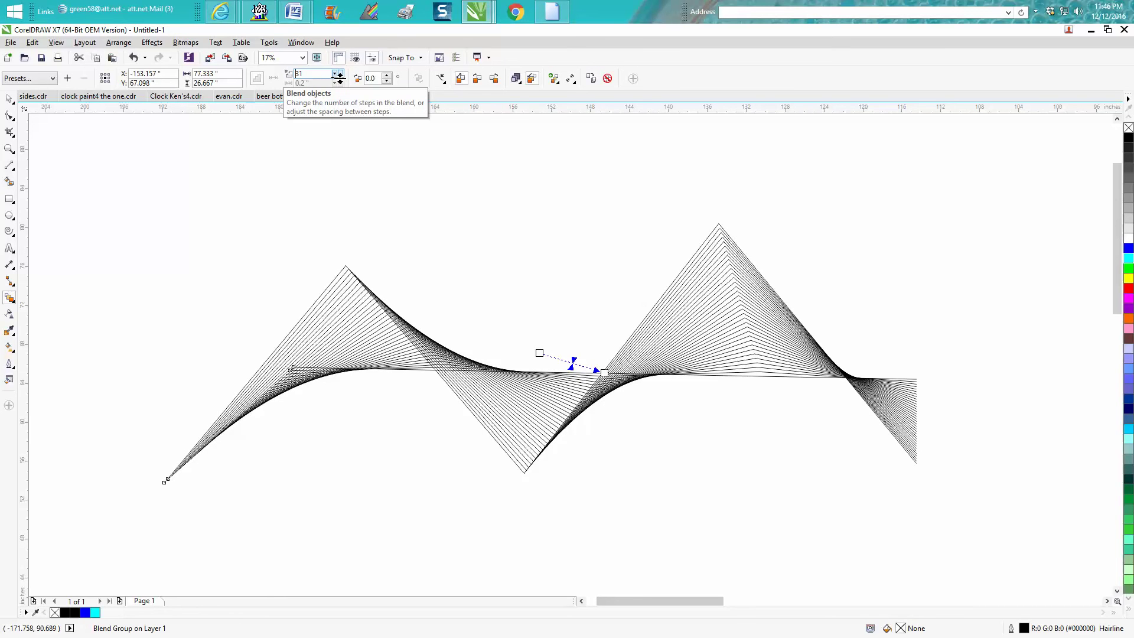
click(340, 76)
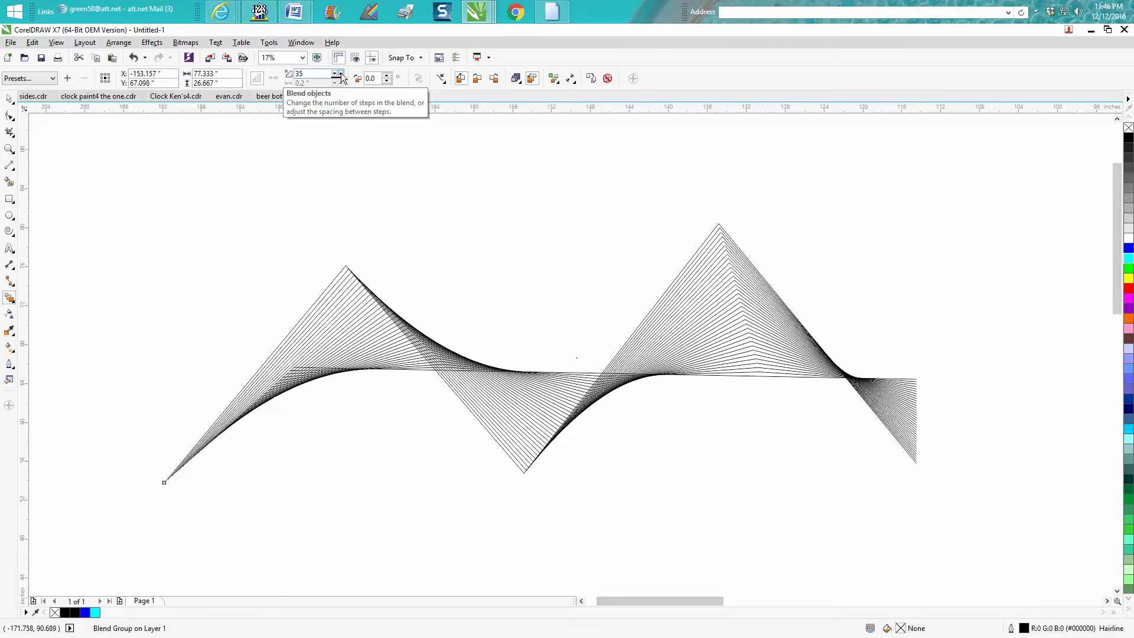
click(339, 74)
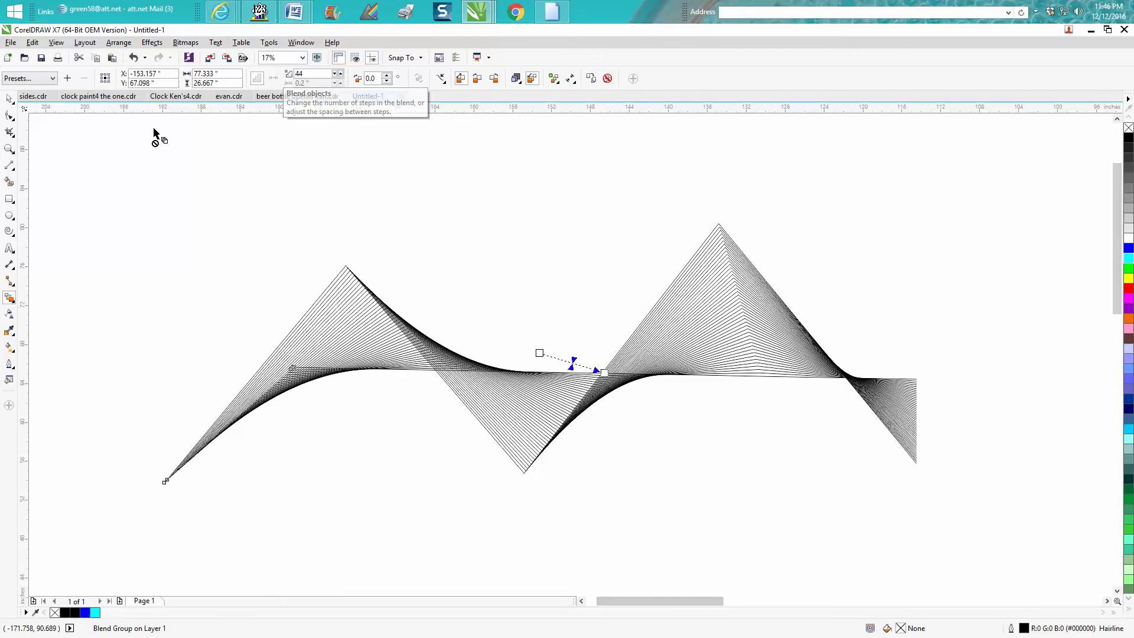
click(10, 98)
click(266, 170)
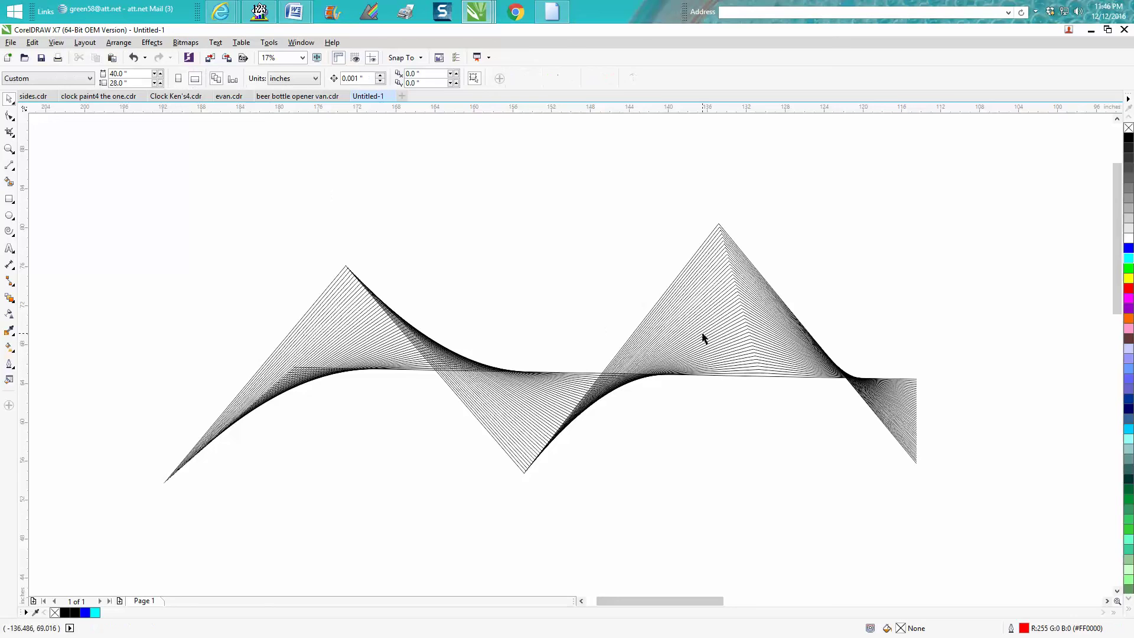